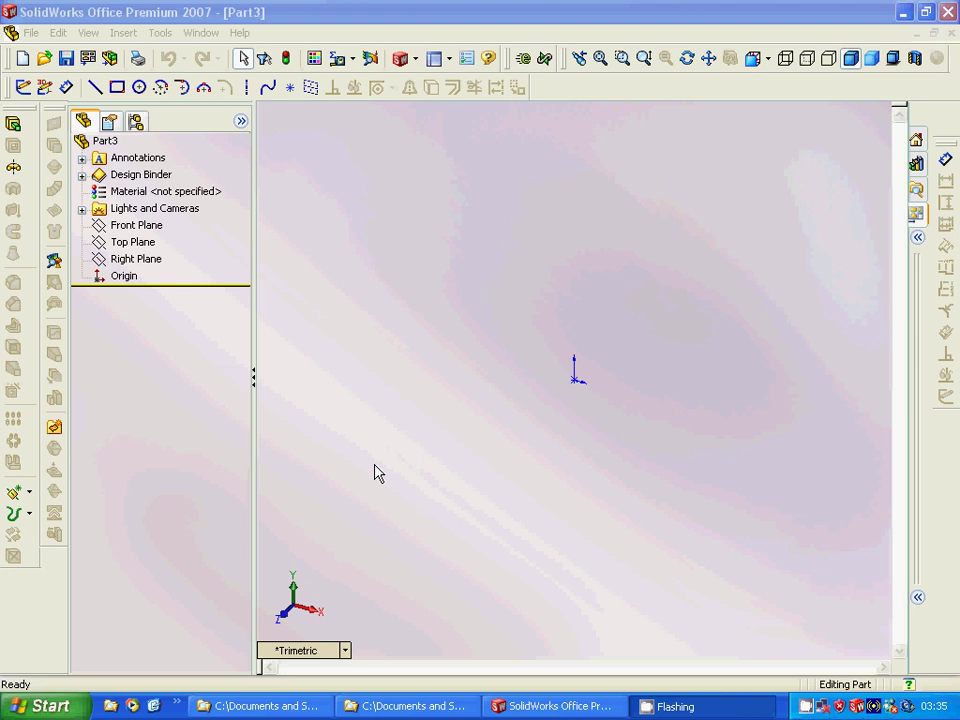
Step: Start a new sketch on the Front Plane
left_click(32, 33)
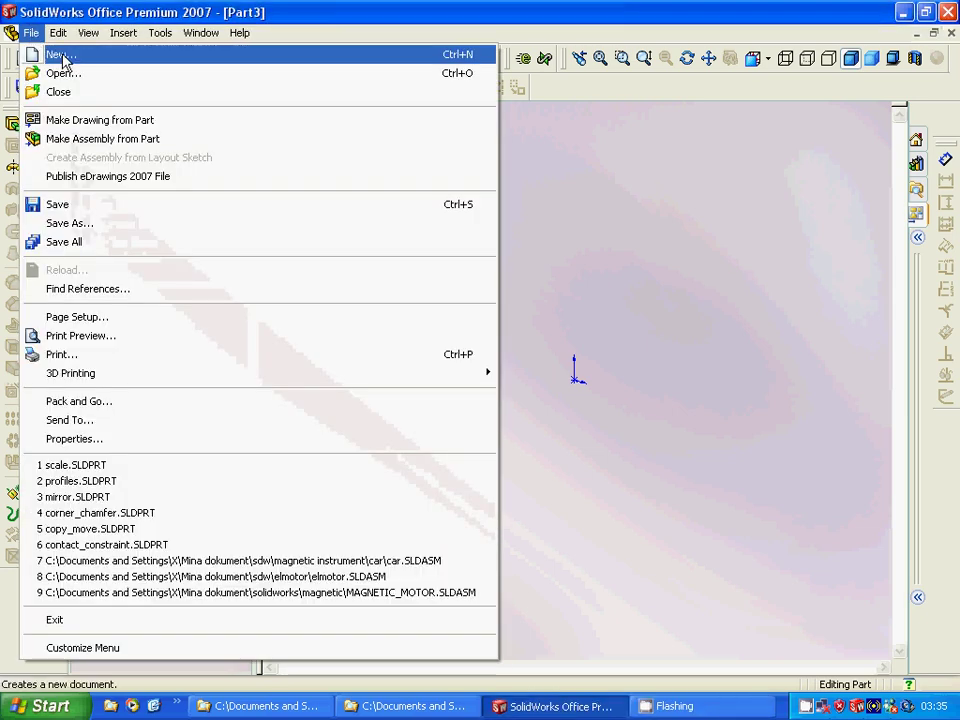
left_click(543, 212)
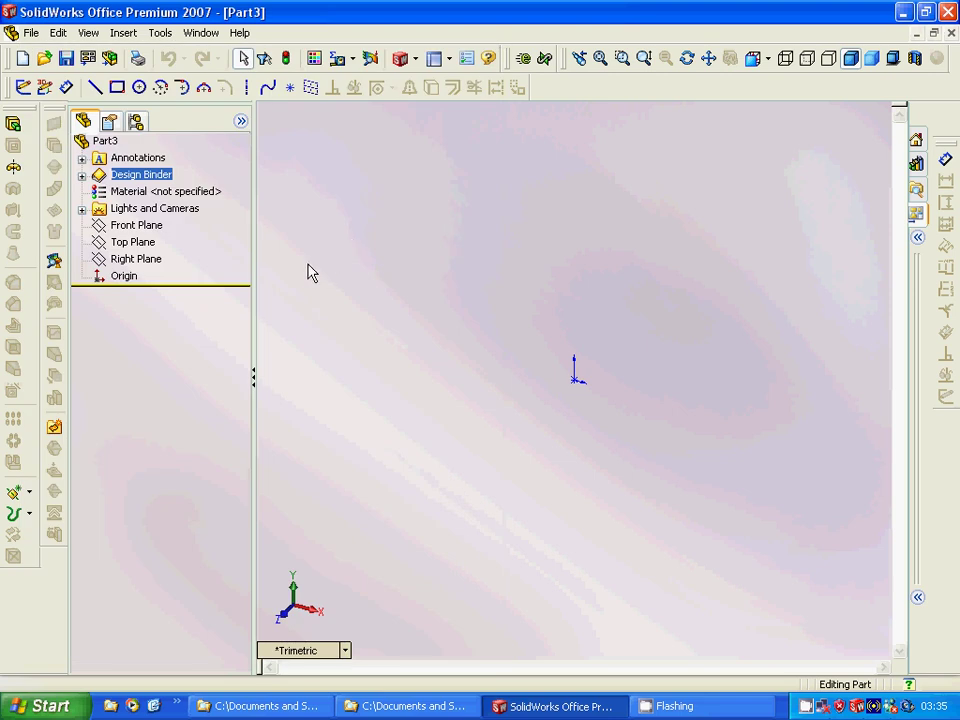
left_click(152, 343)
left_click(150, 226)
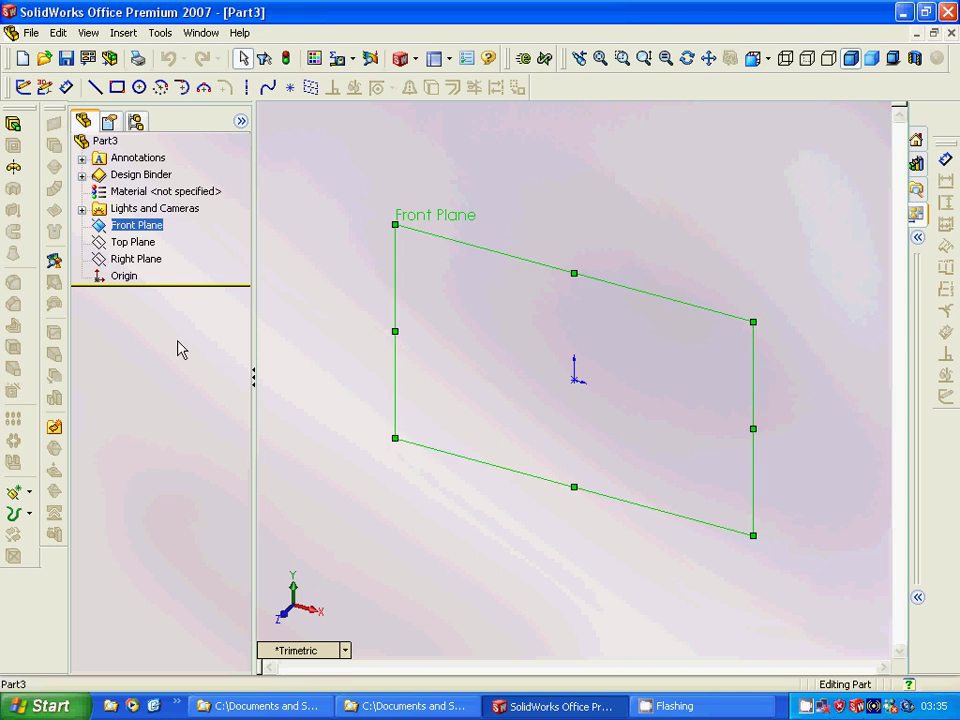
left_click(22, 87)
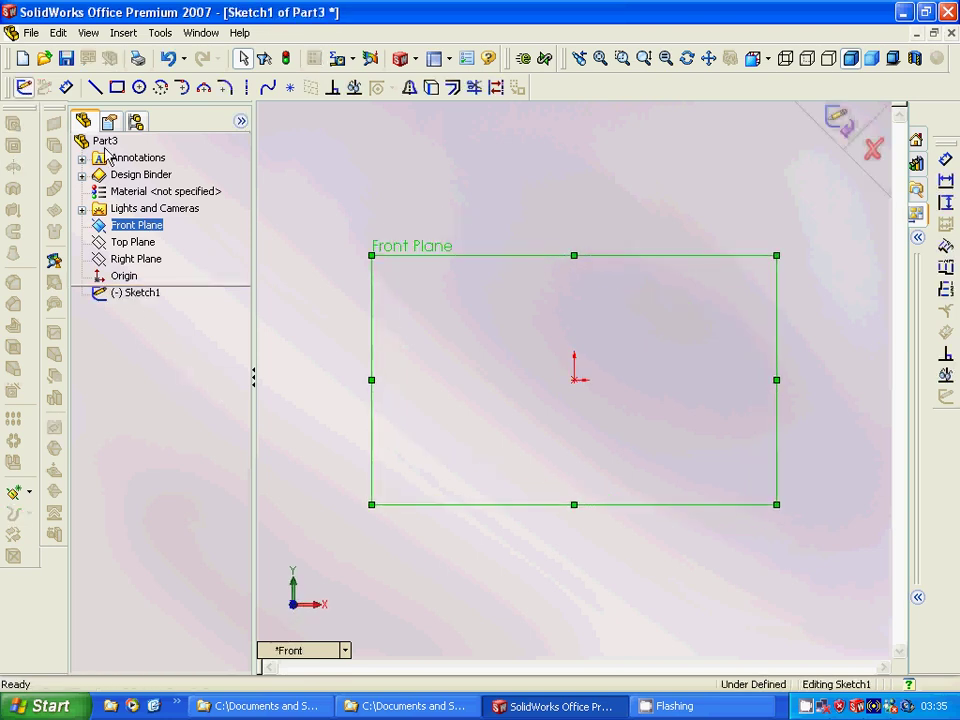
Step: Draw three connected zigzag lines left of the origin and box-select them
left_click(95, 88)
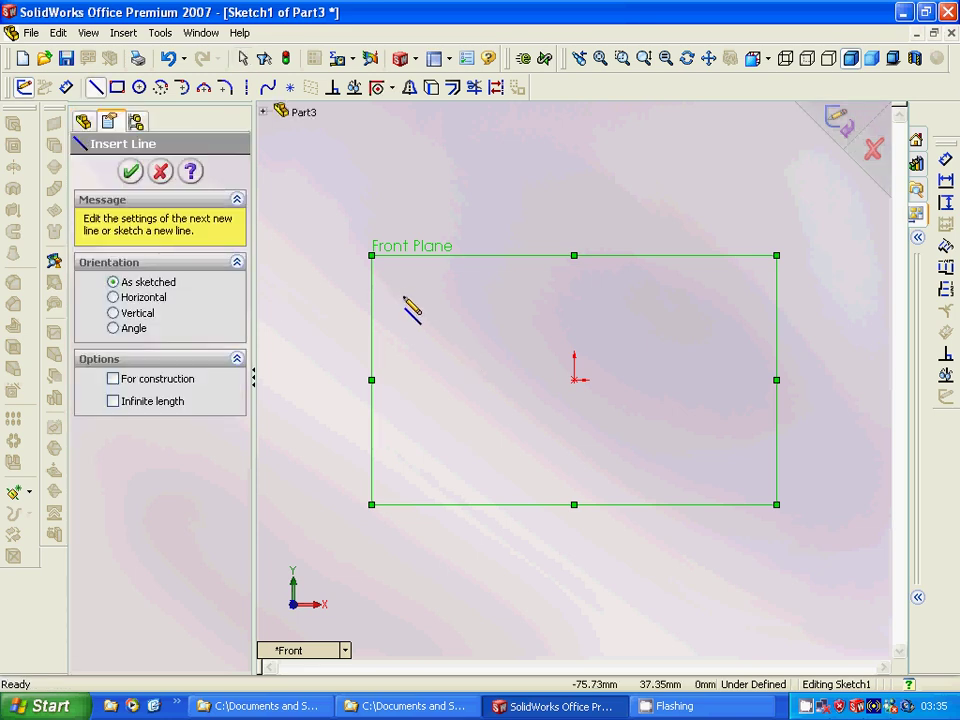
left_click_drag(418, 300, 438, 337)
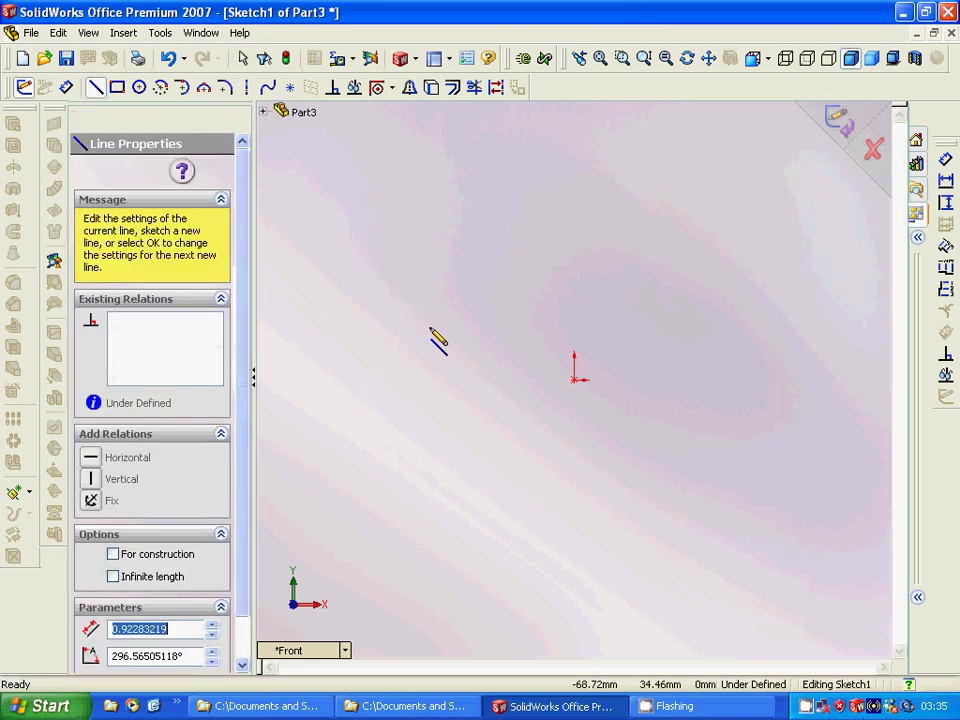
left_click(462, 360)
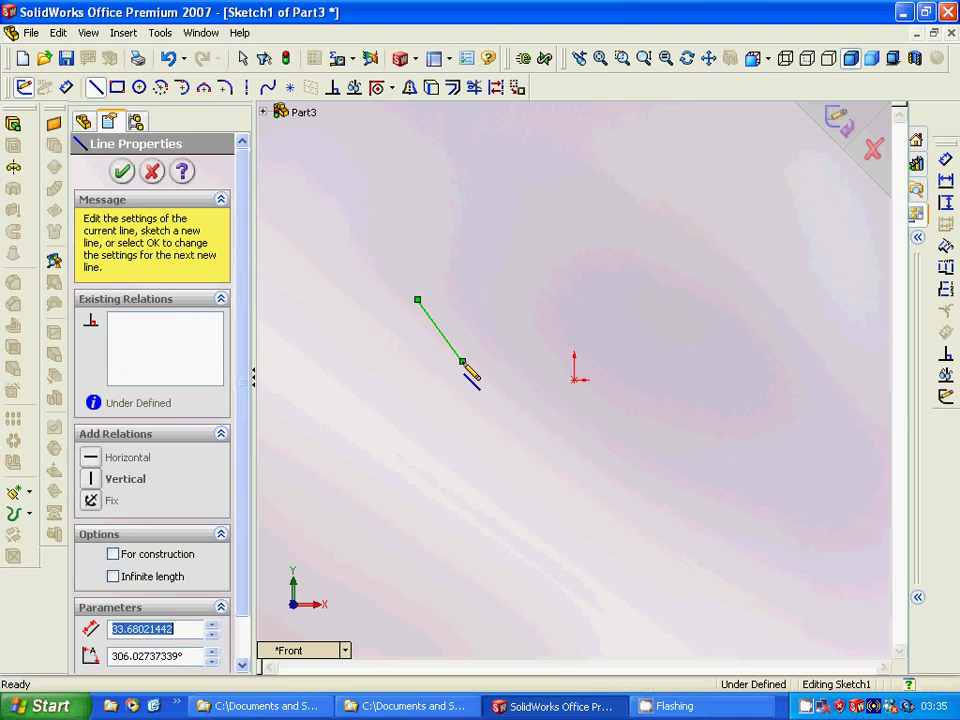
left_click(427, 412)
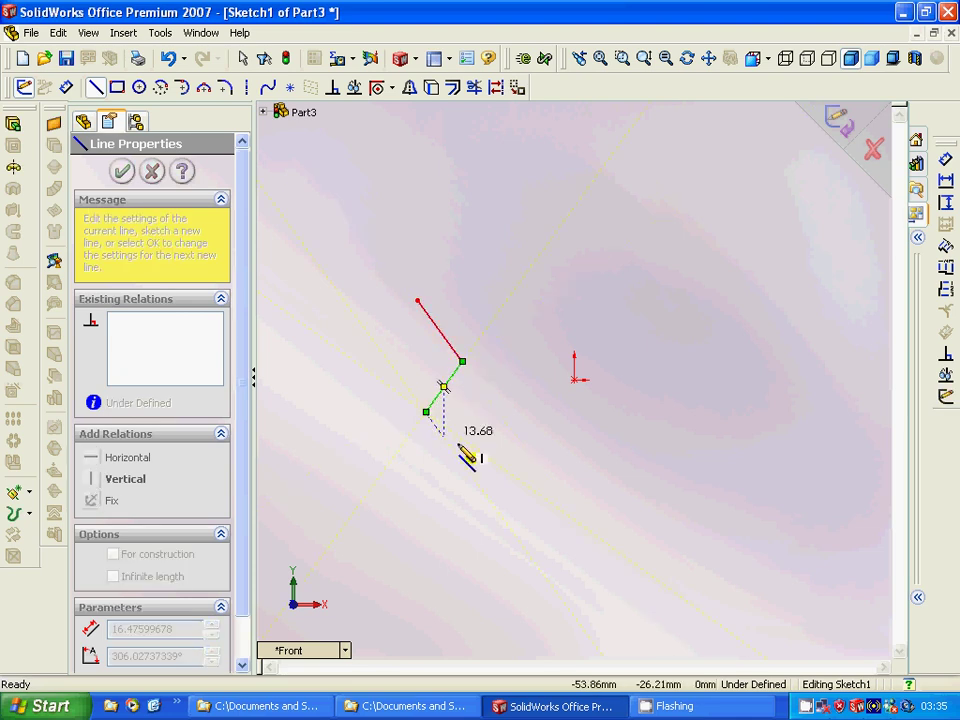
left_click(502, 492)
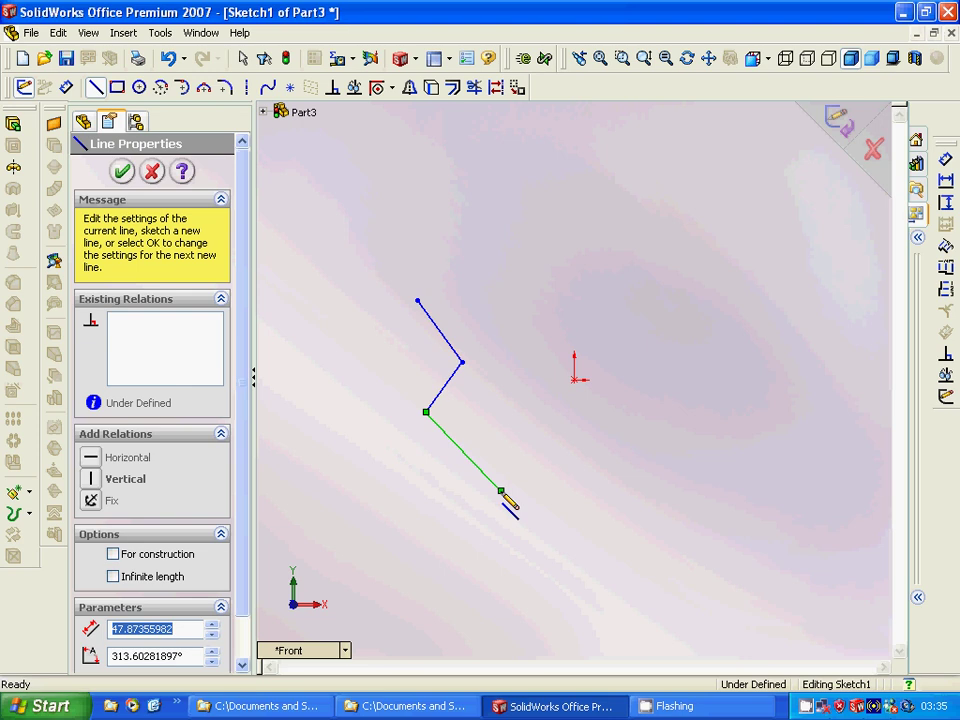
key("Escape")
left_click_drag(369, 241, 515, 515)
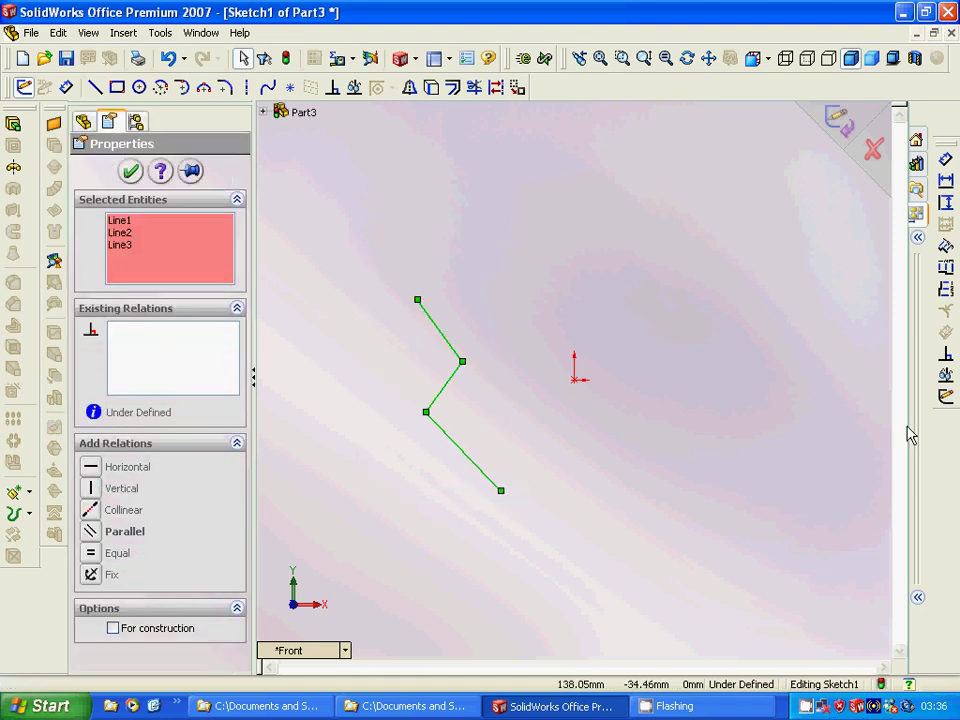
Step: Offset the selected zigzag by 20 mm, reversed so the copy sits to its right
left_click(453, 87)
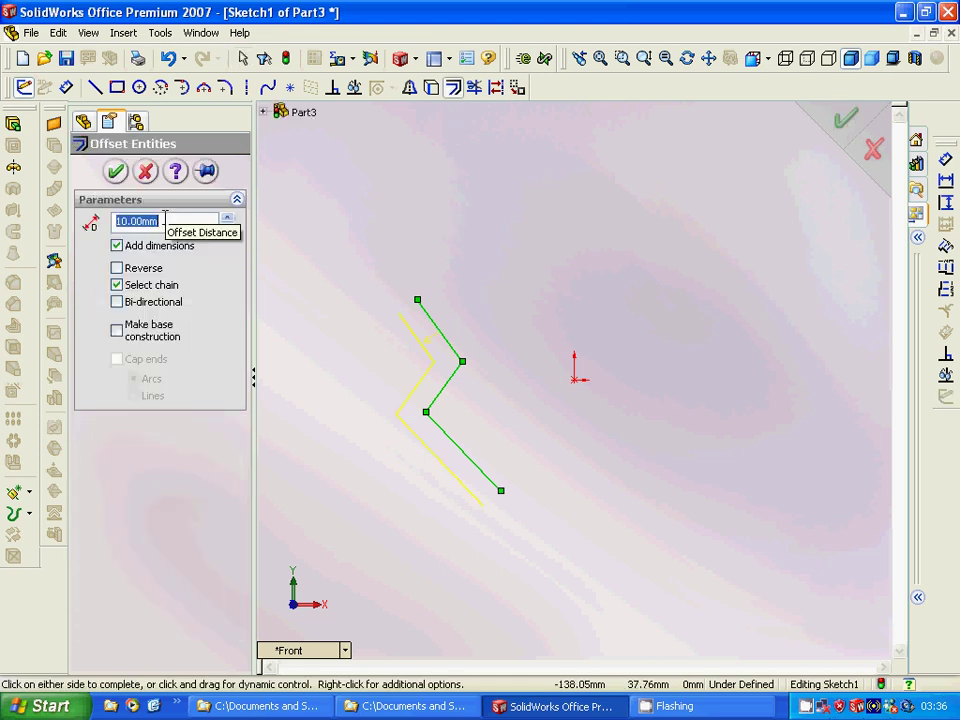
type("20")
key("Return")
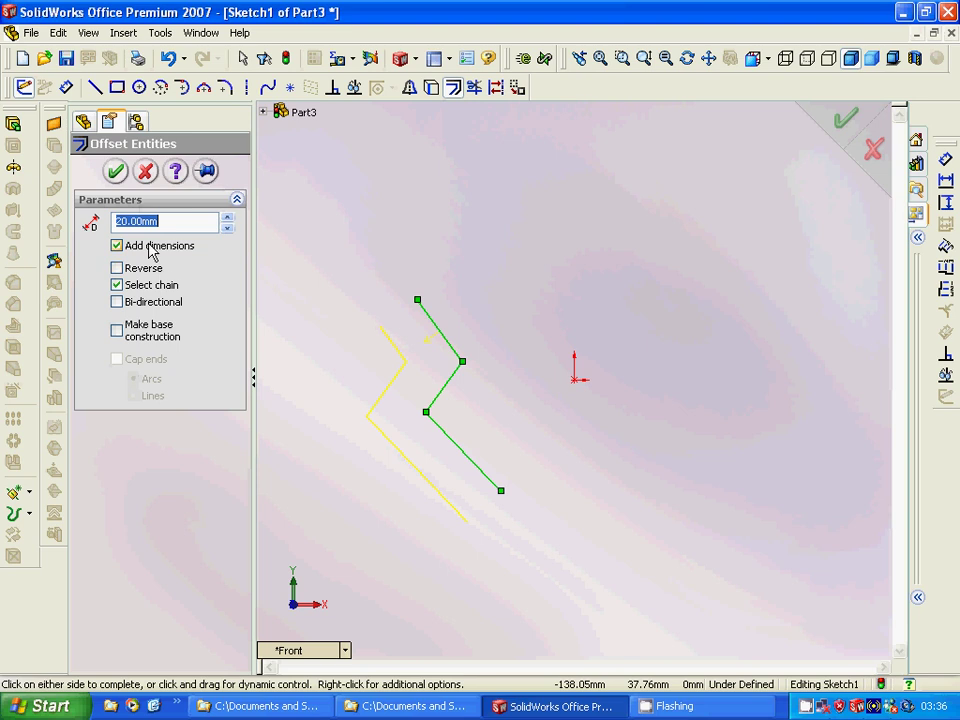
left_click(97, 225)
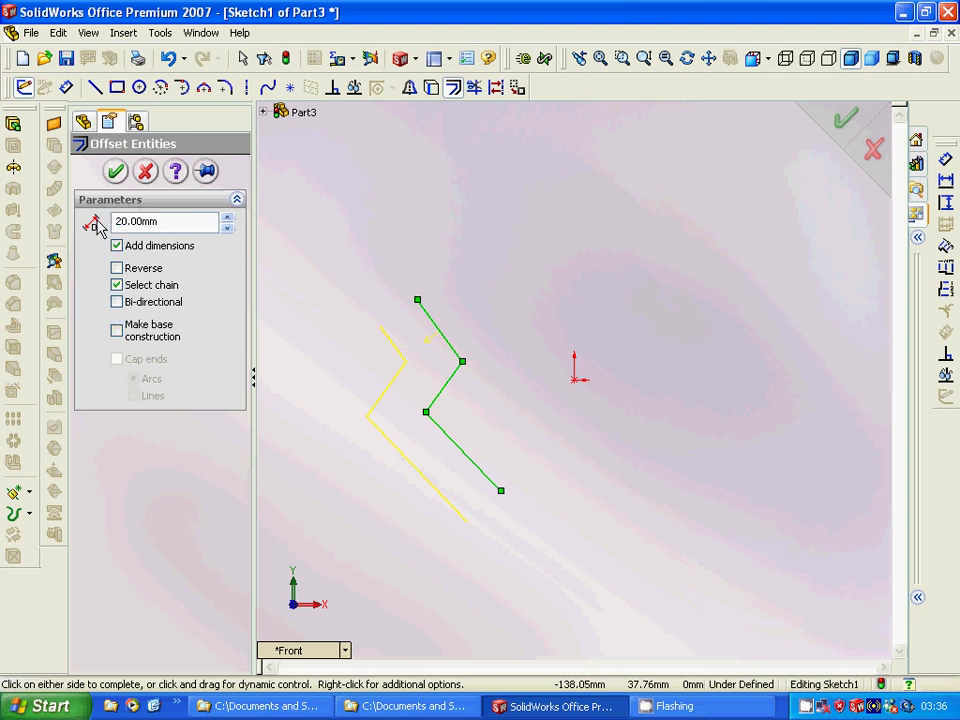
left_click(146, 271)
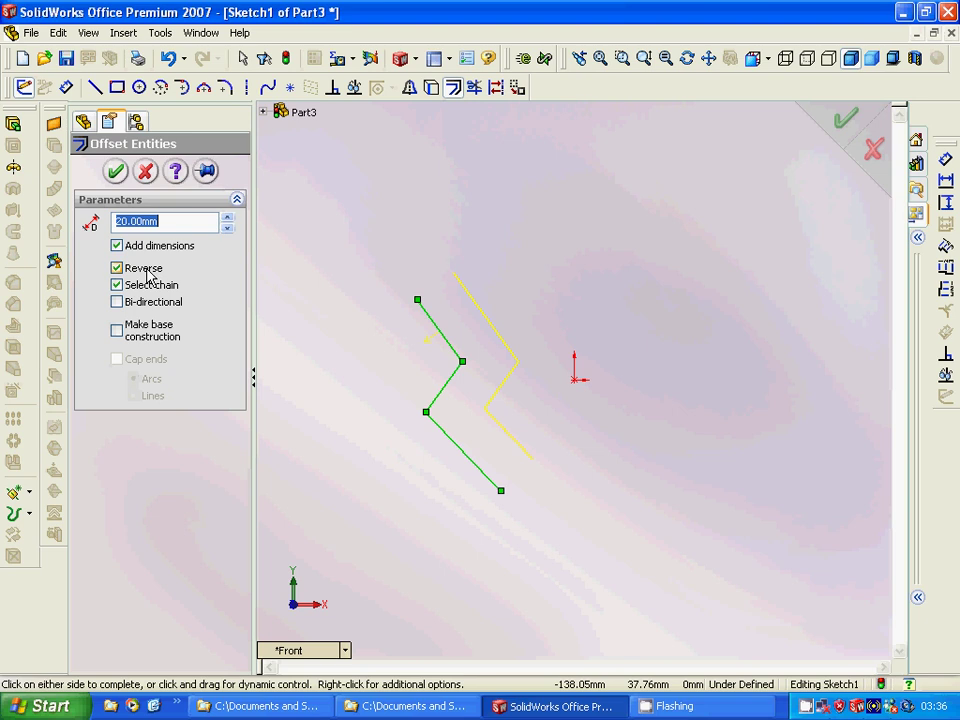
left_click(117, 172)
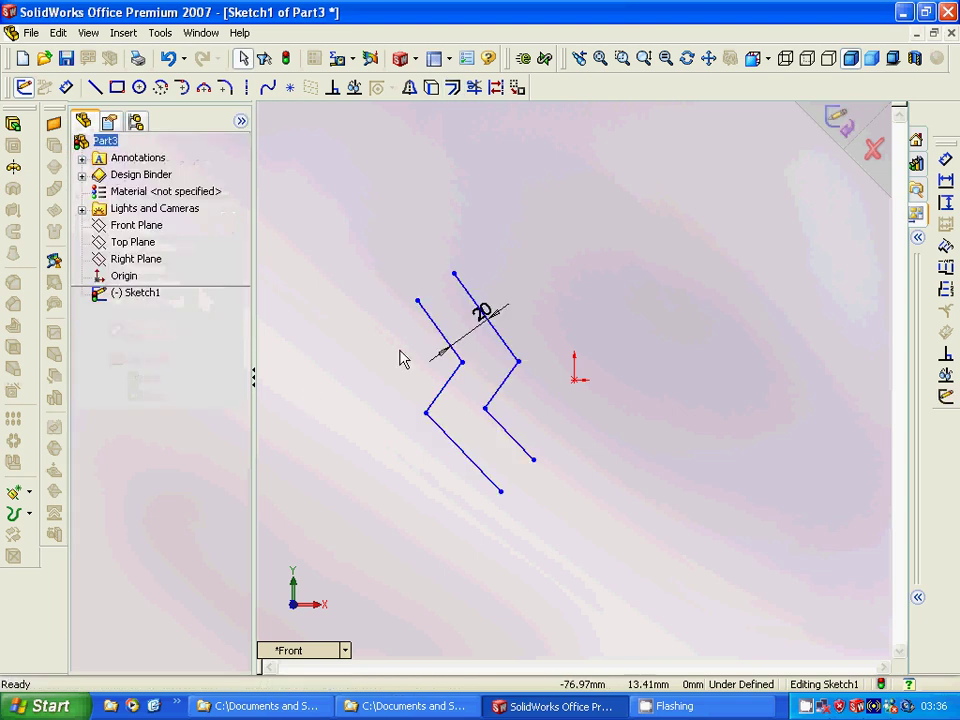
Step: Join the top ends and bottom ends of both zigzags with lines, then box-select the outline
left_click(95, 87)
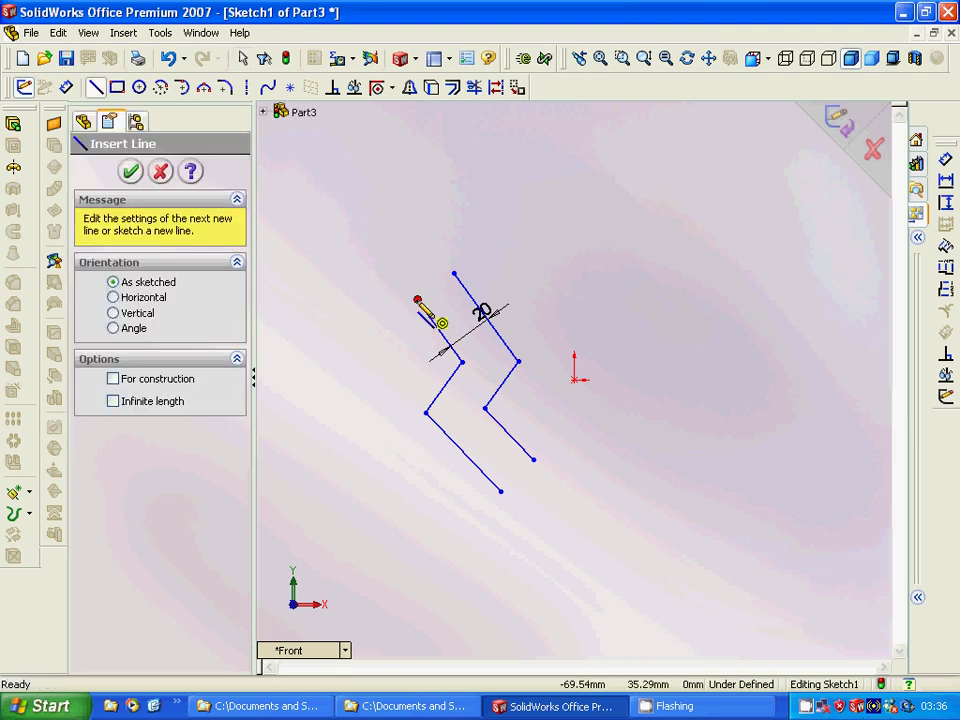
left_click(417, 299)
left_click(455, 273)
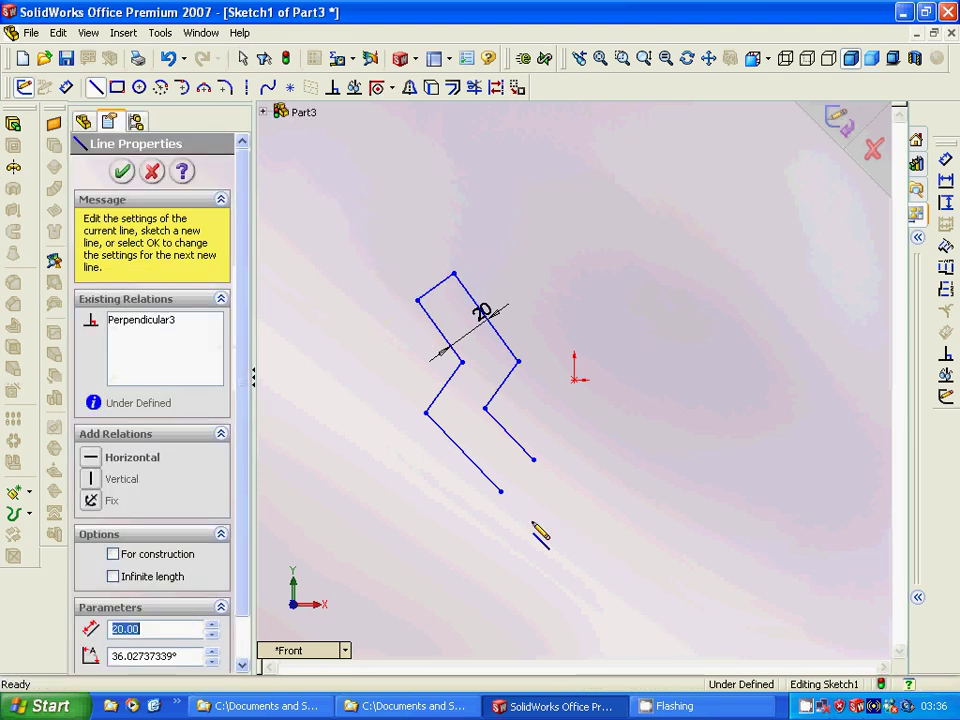
left_click(501, 490)
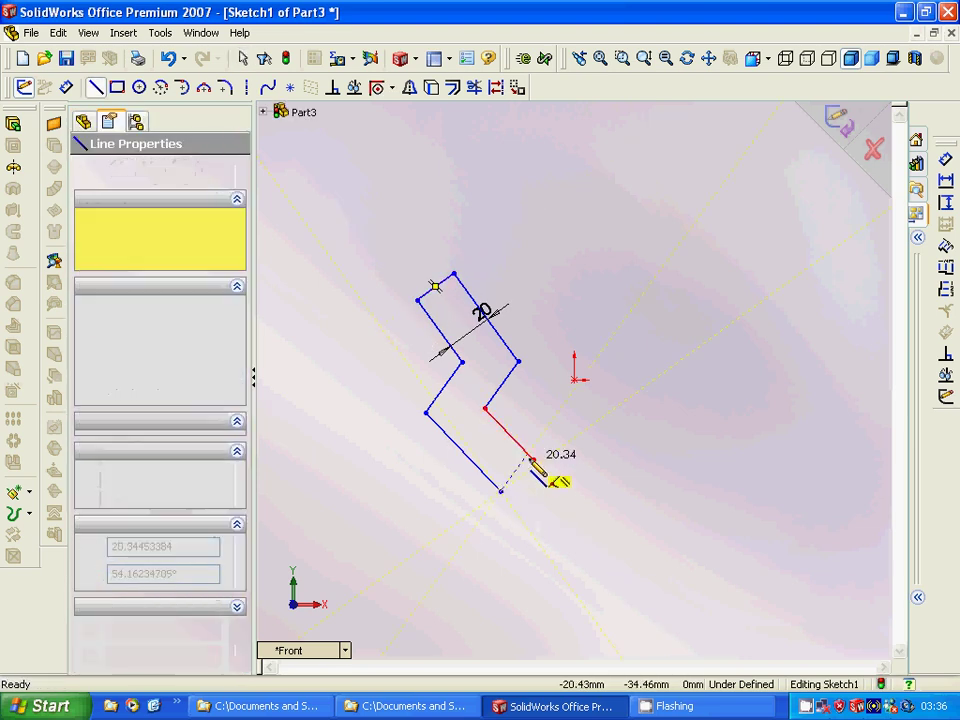
left_click(534, 460)
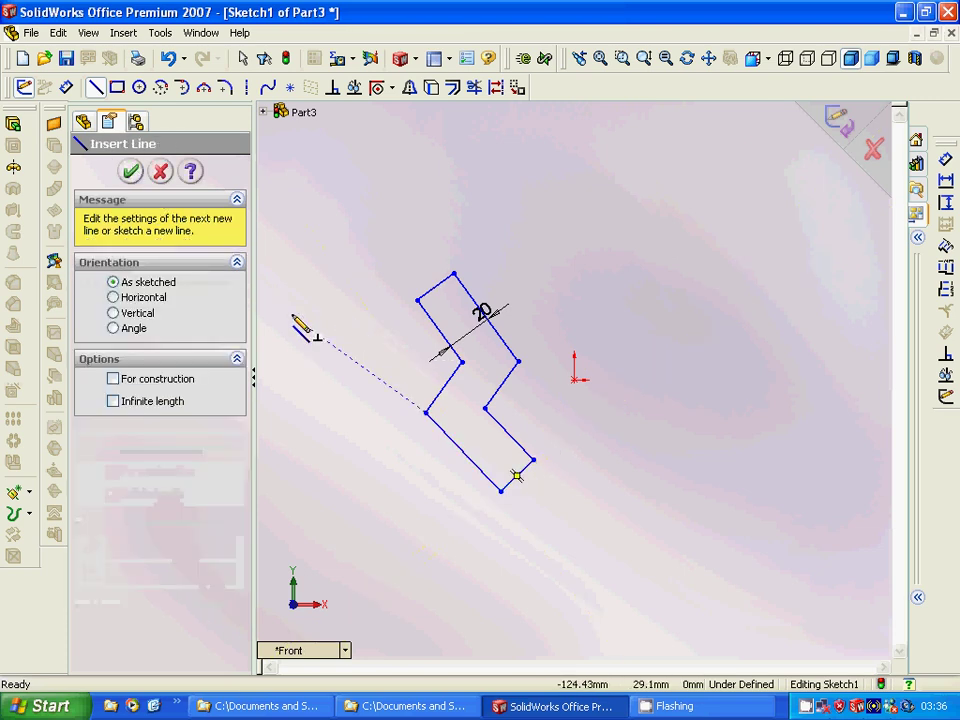
key("Escape")
left_click_drag(383, 240, 562, 510)
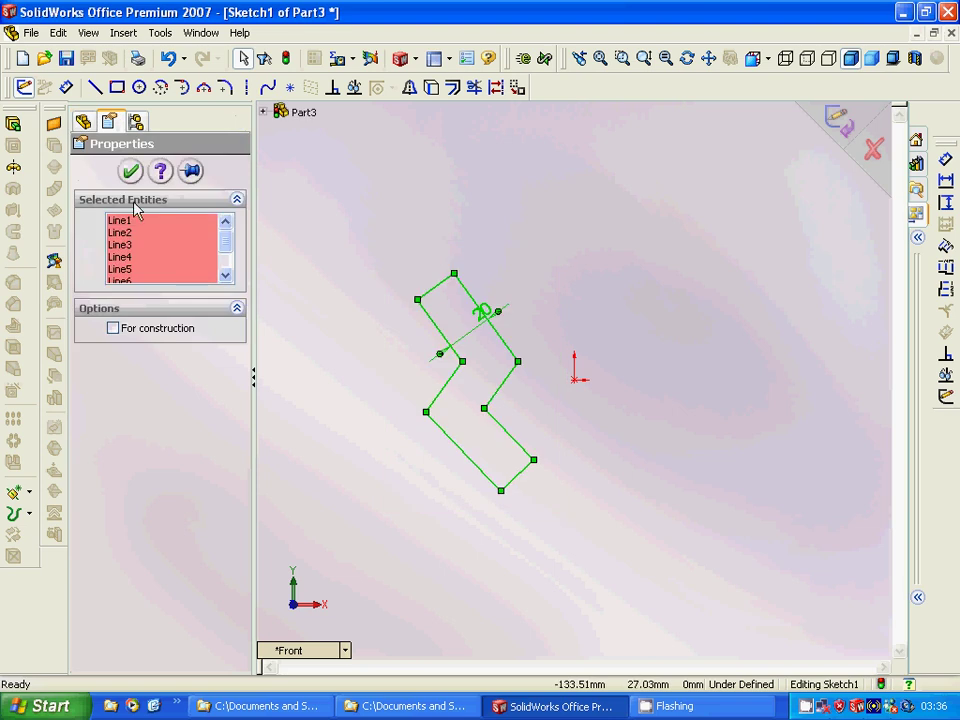
Step: Copy the closed outline so its bottom corner lands on the sketch origin
left_click(160, 32)
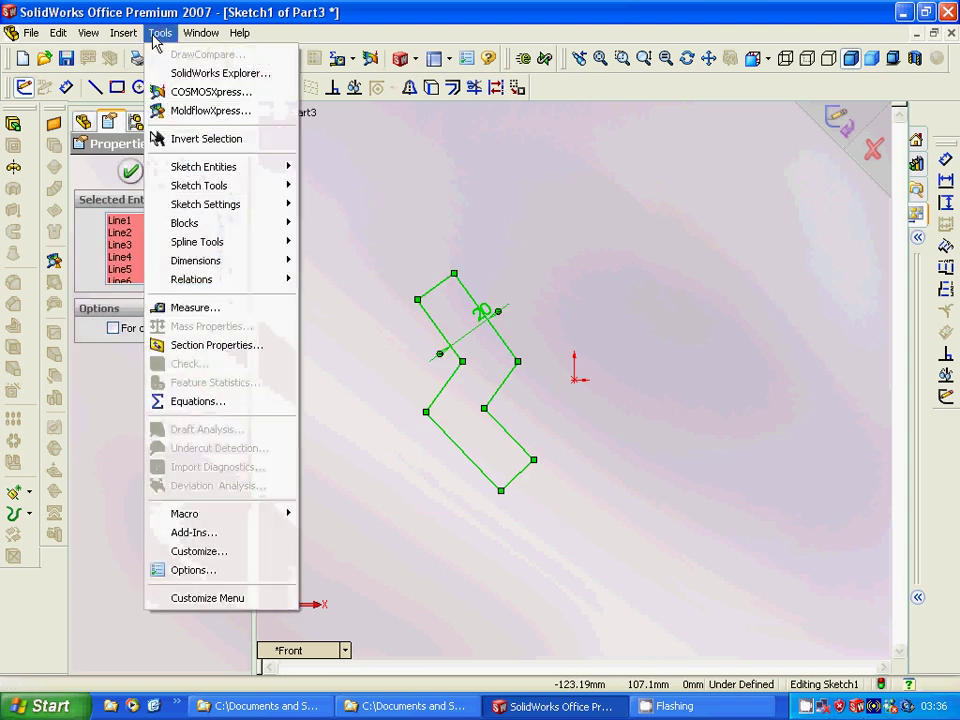
mouse_move(184, 188)
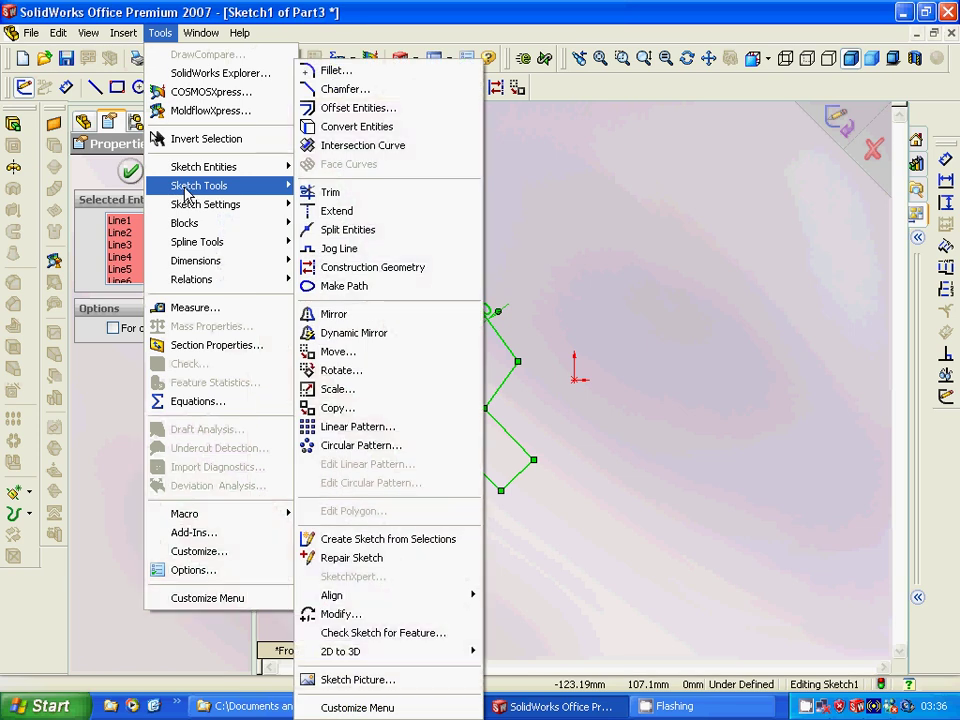
left_click(332, 408)
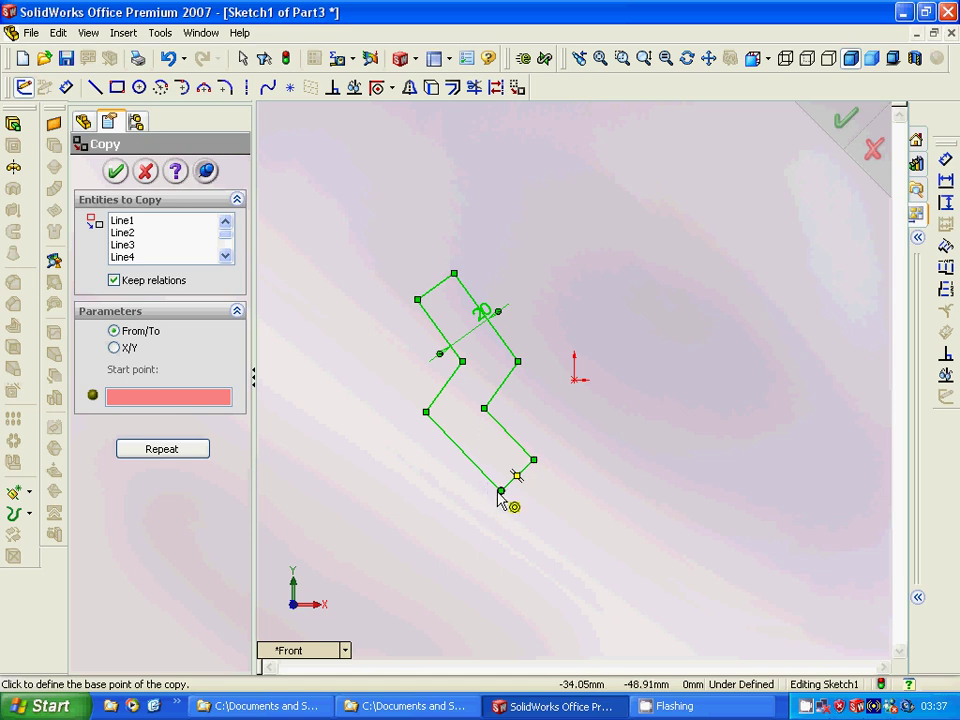
left_click(500, 490)
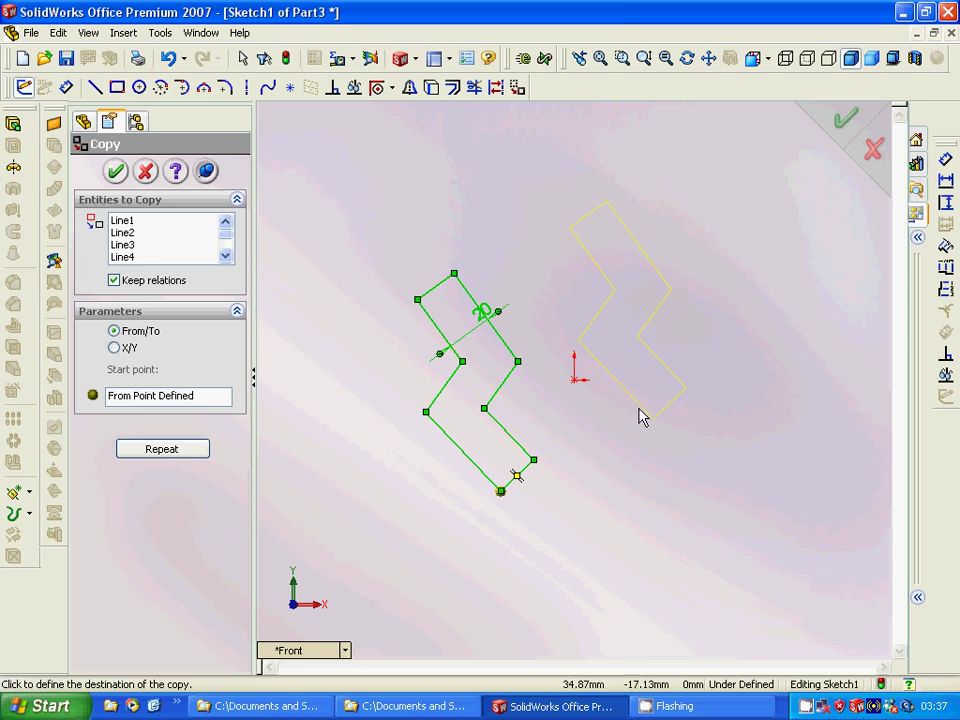
left_click(576, 381)
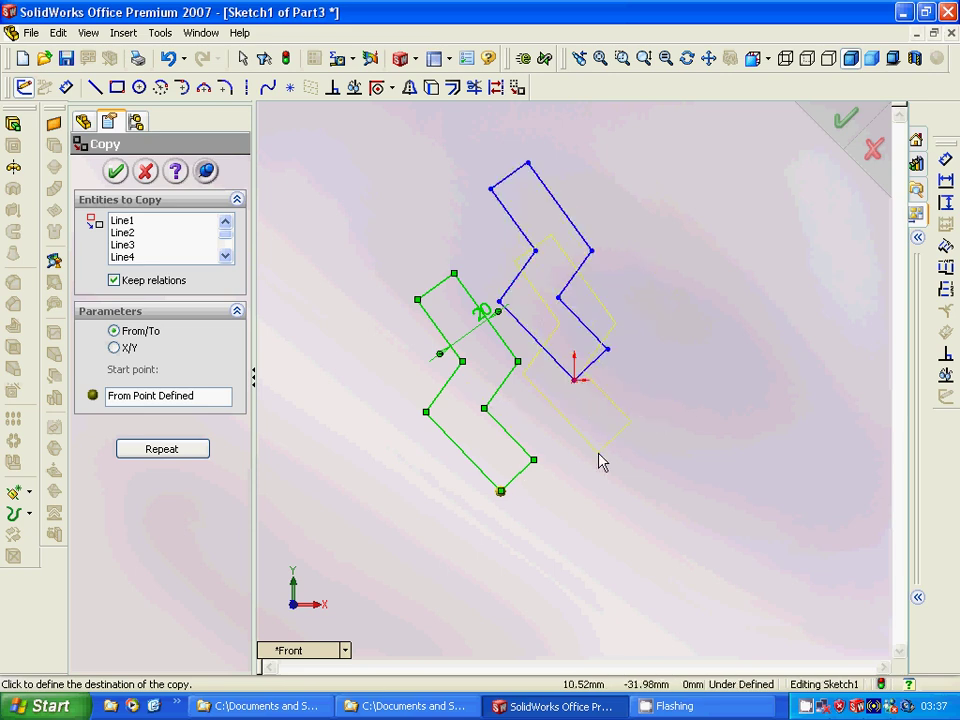
left_click(116, 171)
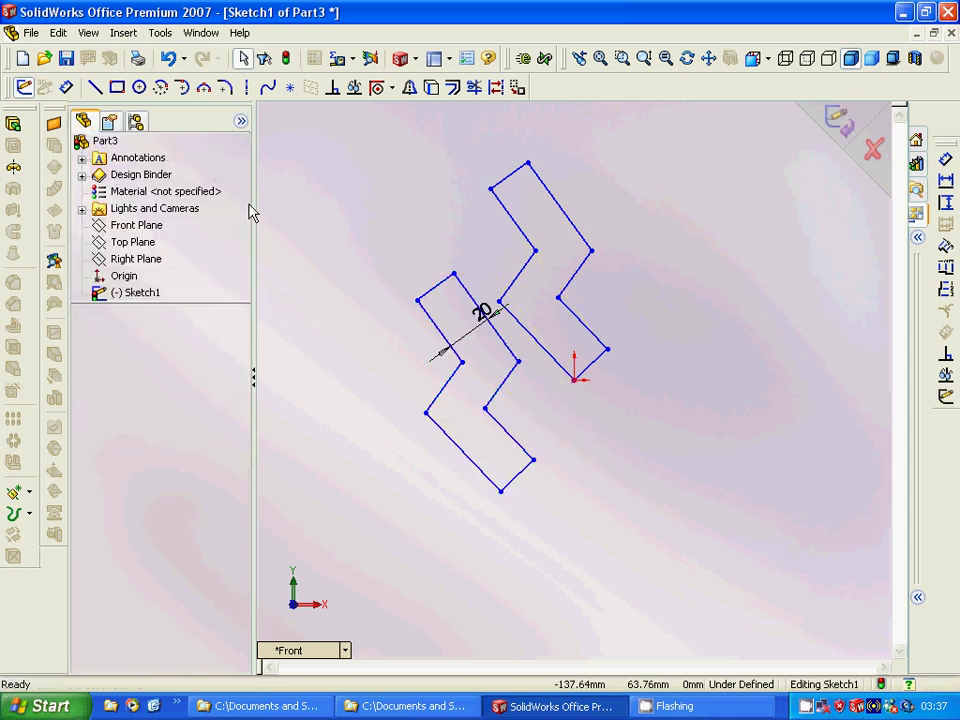
left_click(141, 88)
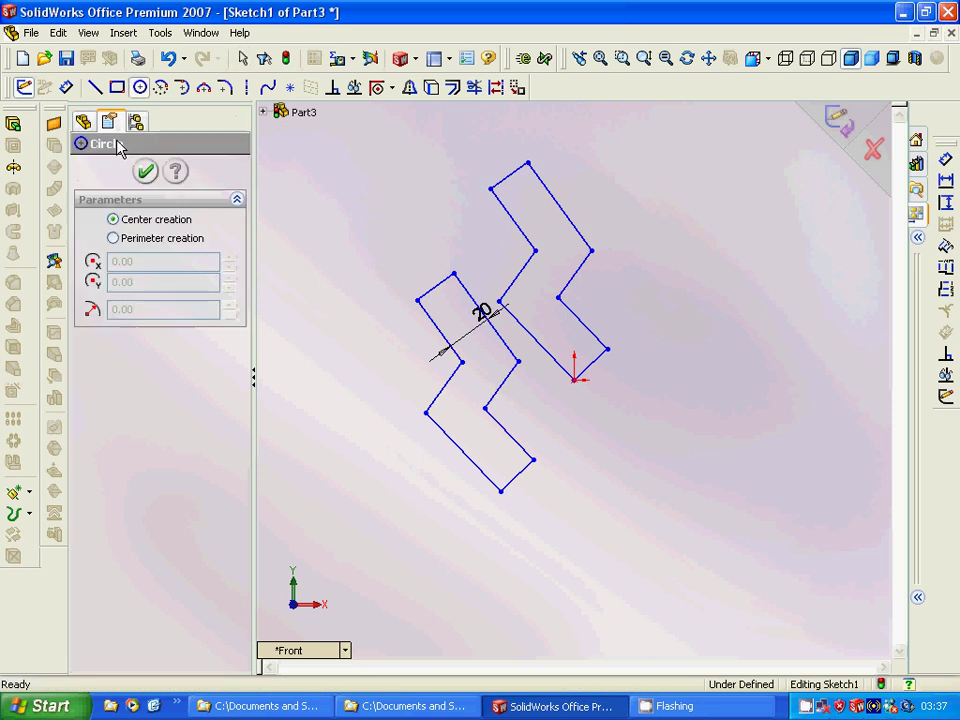
Step: Draw a 10 mm-radius circle centred on the first outline's bottom corner
left_click(501, 490)
left_click(503, 510)
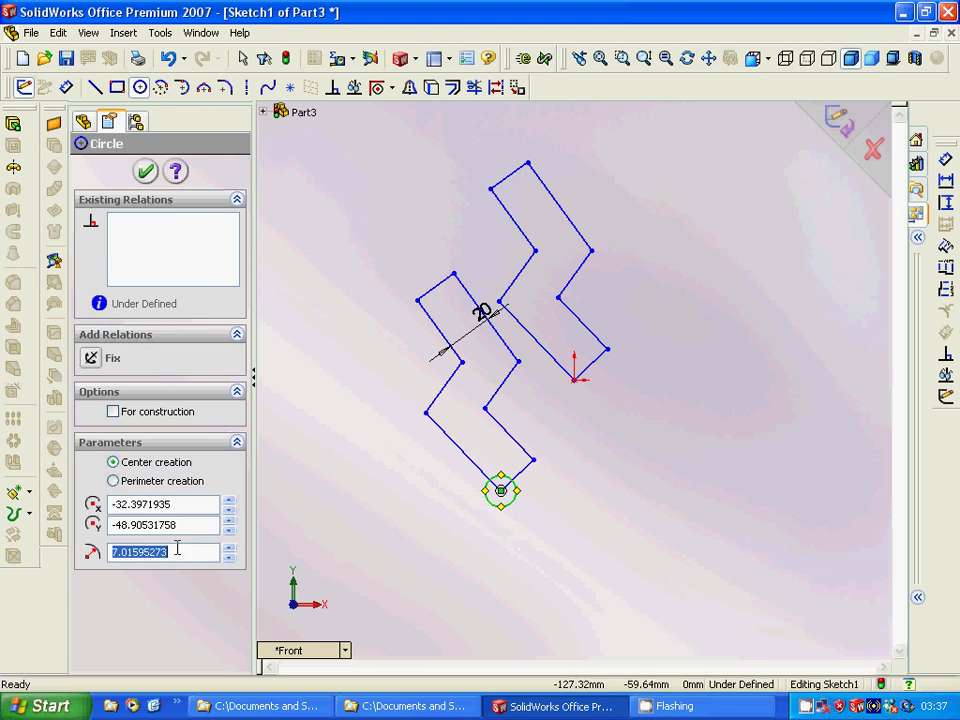
type("10")
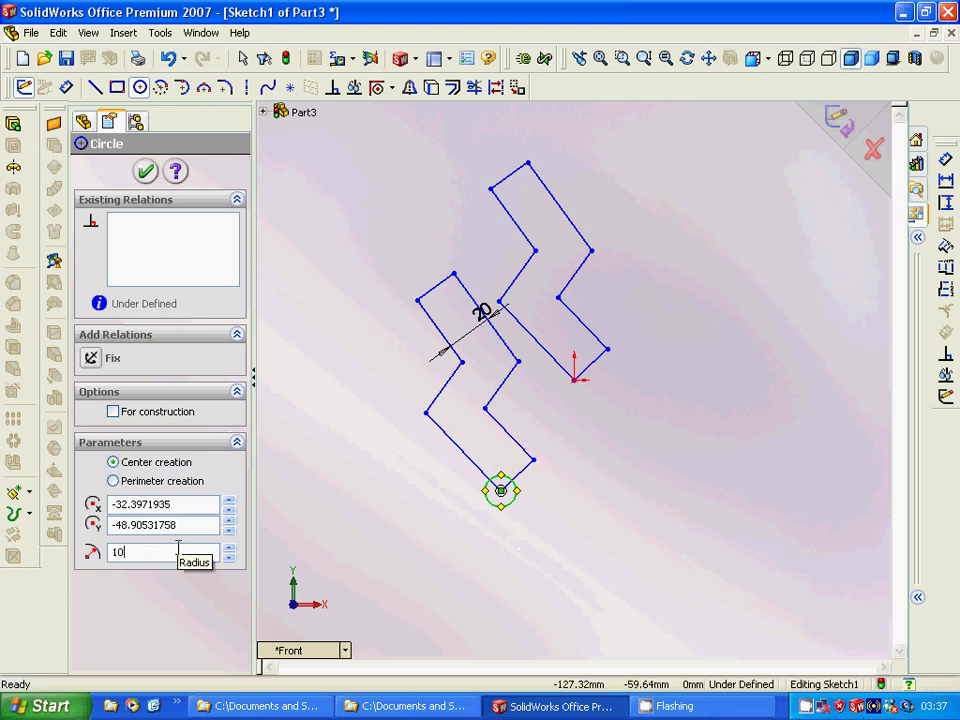
key("Return")
left_click(145, 171)
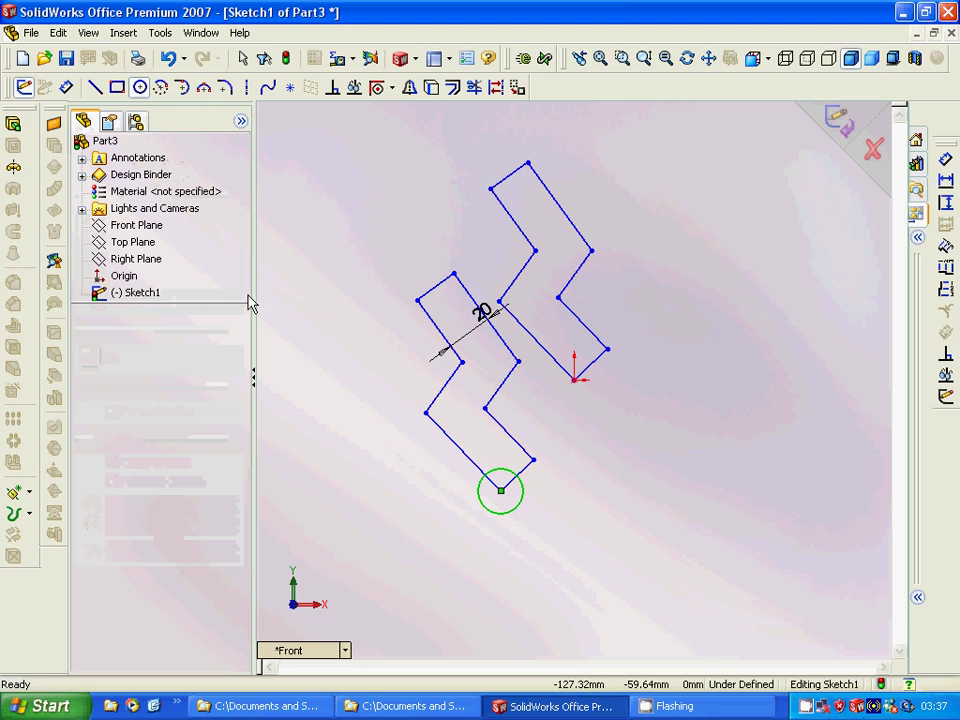
left_click(139, 88)
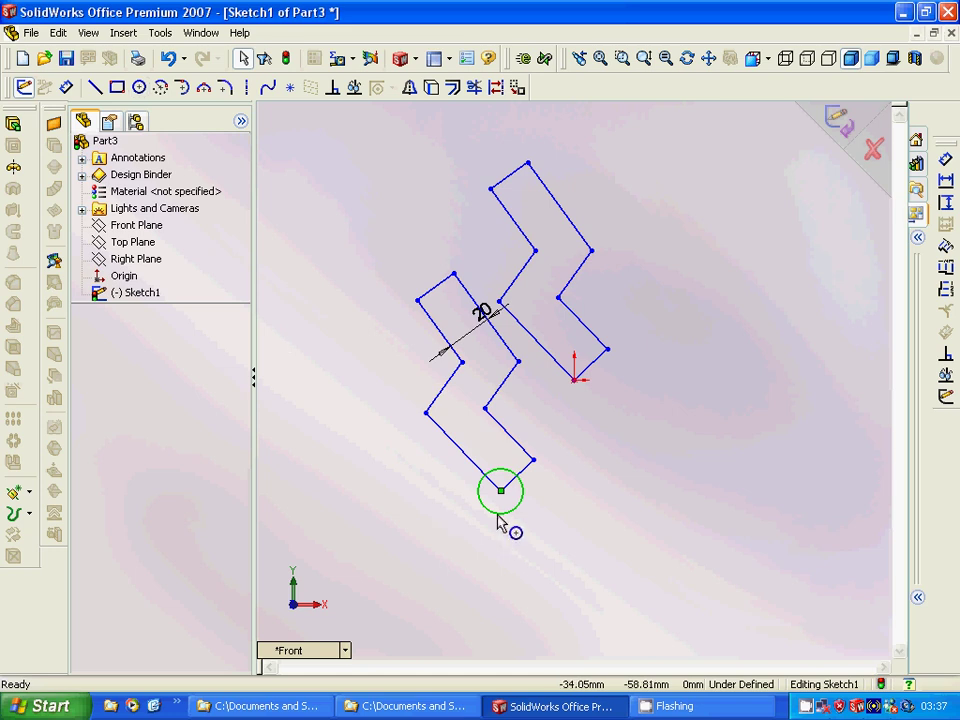
Step: Copy the circle 10 mm downward so it overlaps just below the original
left_click(160, 32)
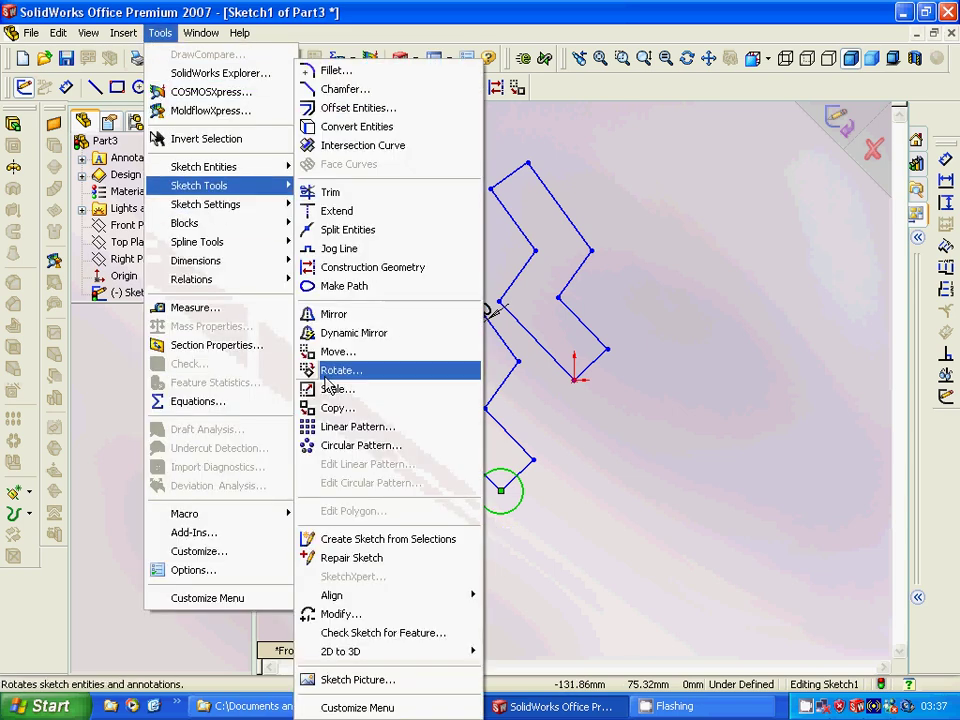
left_click(337, 408)
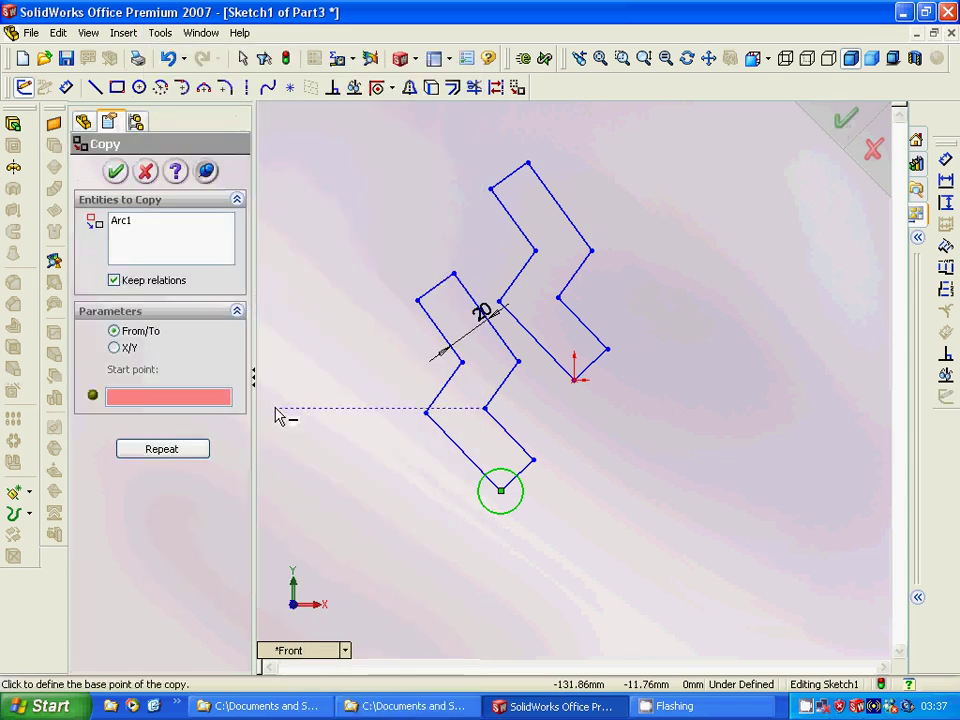
left_click(501, 492)
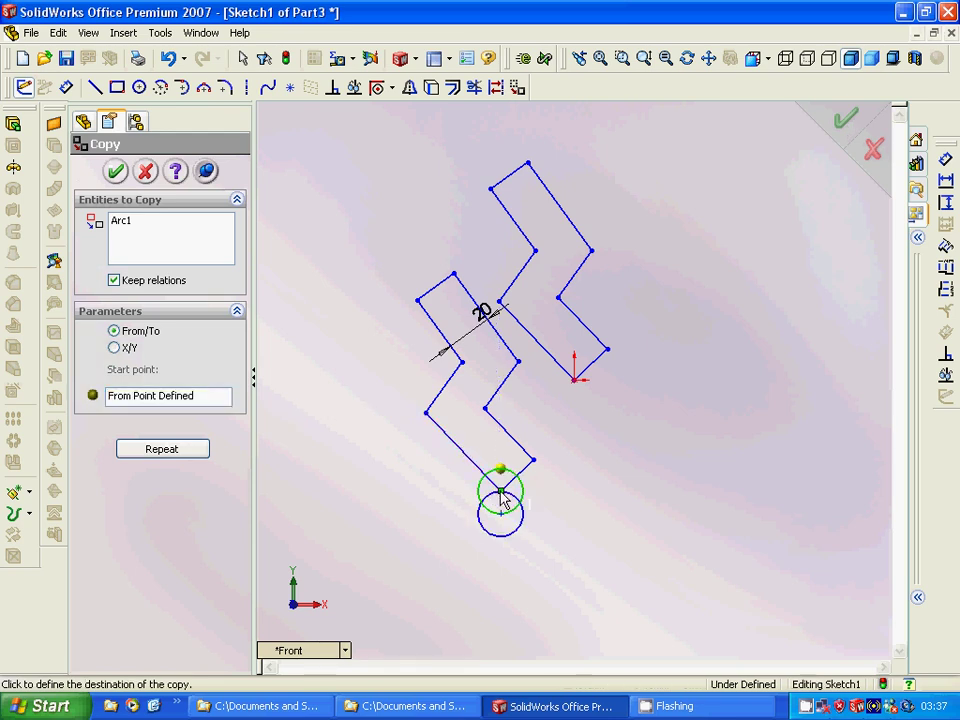
left_click(502, 494)
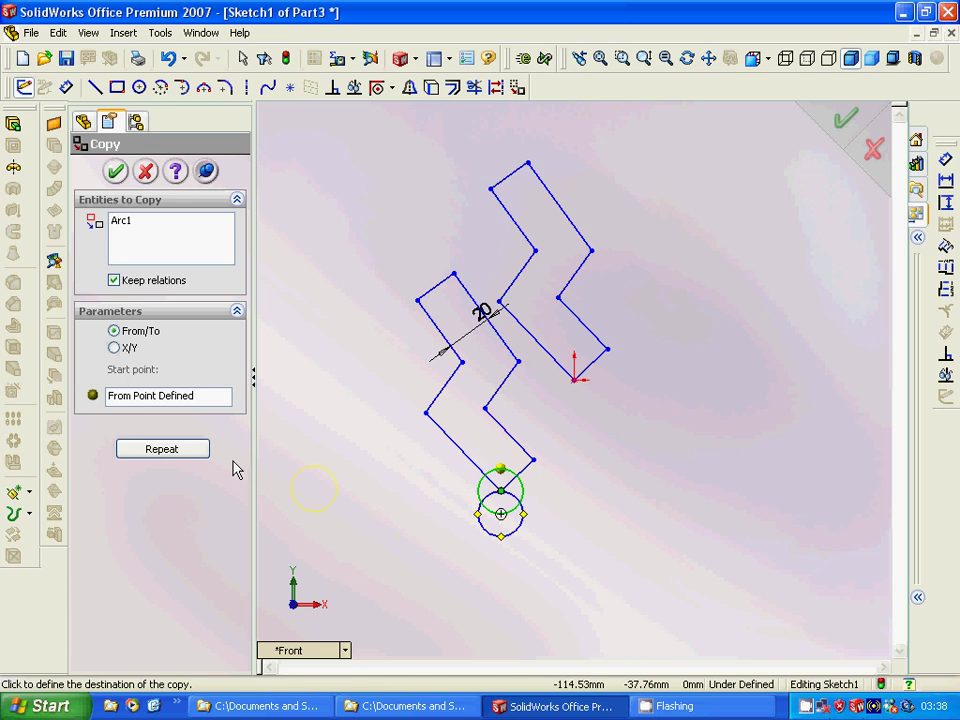
left_click(147, 172)
Step: Select the upper and lower circles together
left_click_drag(435, 456, 537, 561)
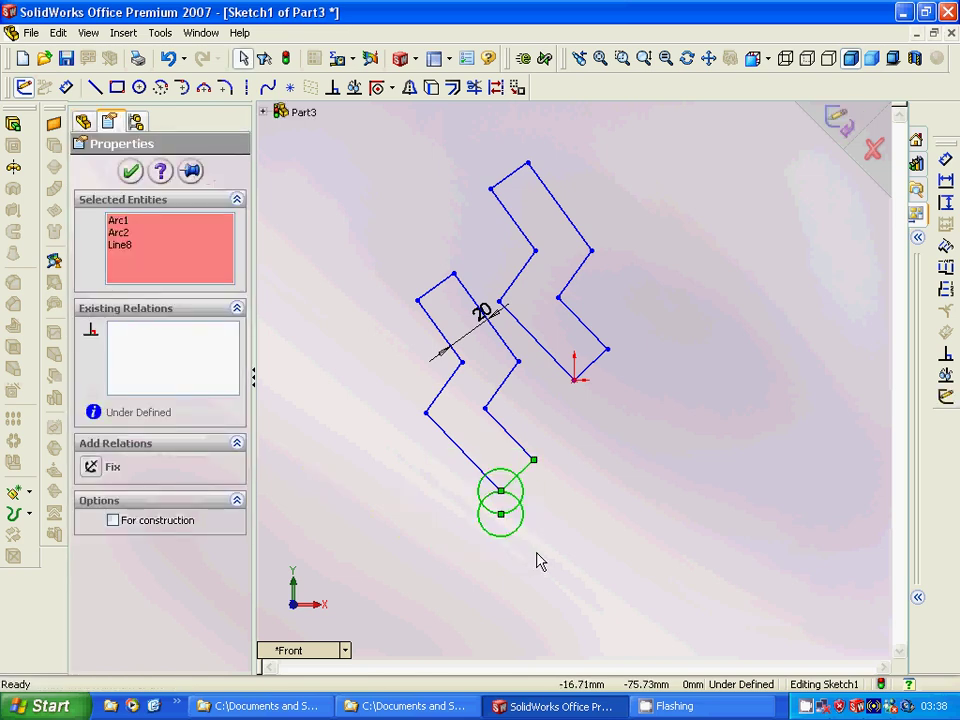
left_click(446, 502)
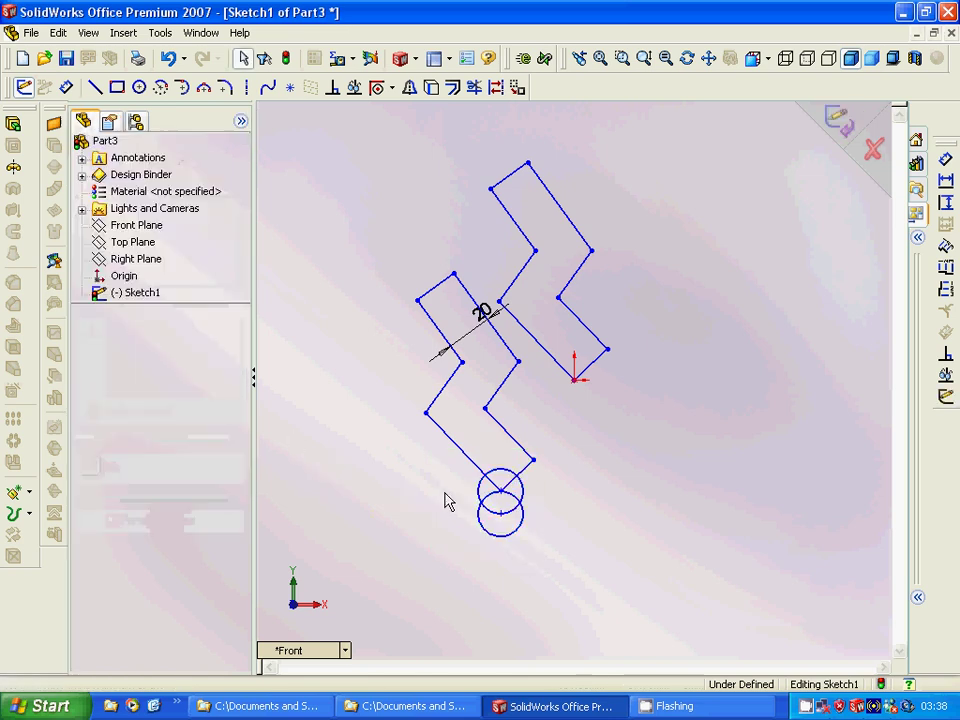
left_click(512, 538)
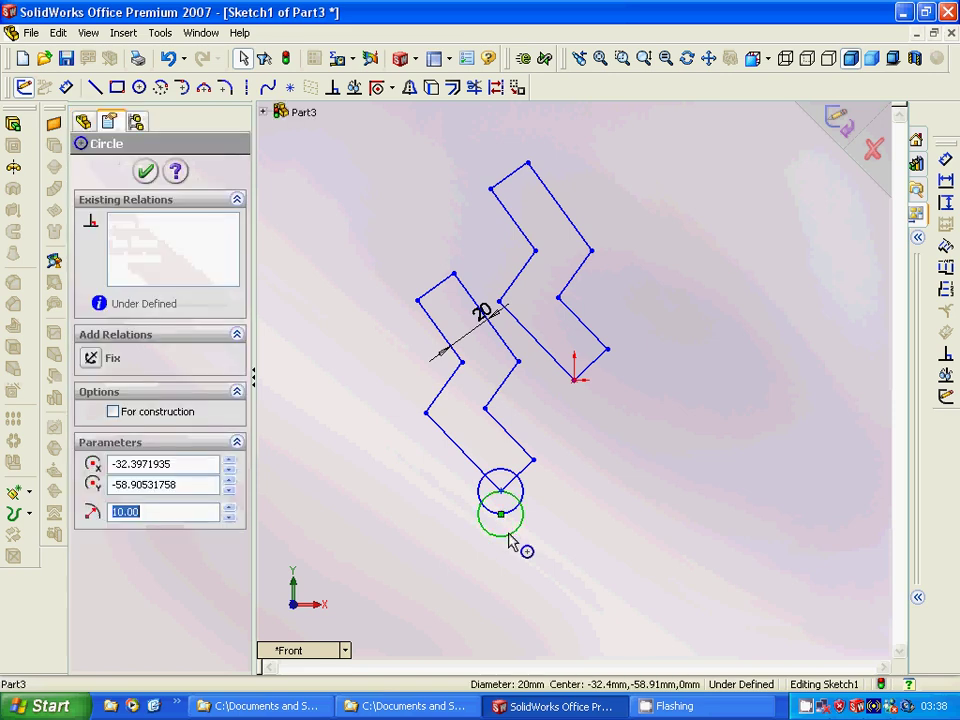
left_click(528, 500, "ctrl")
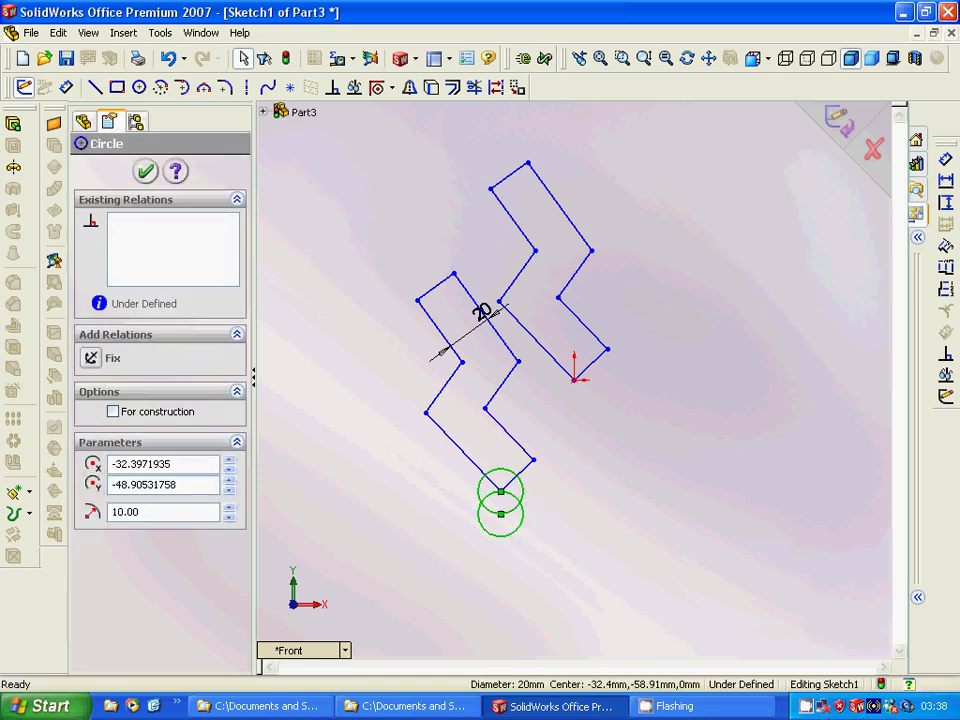
left_click(133, 173)
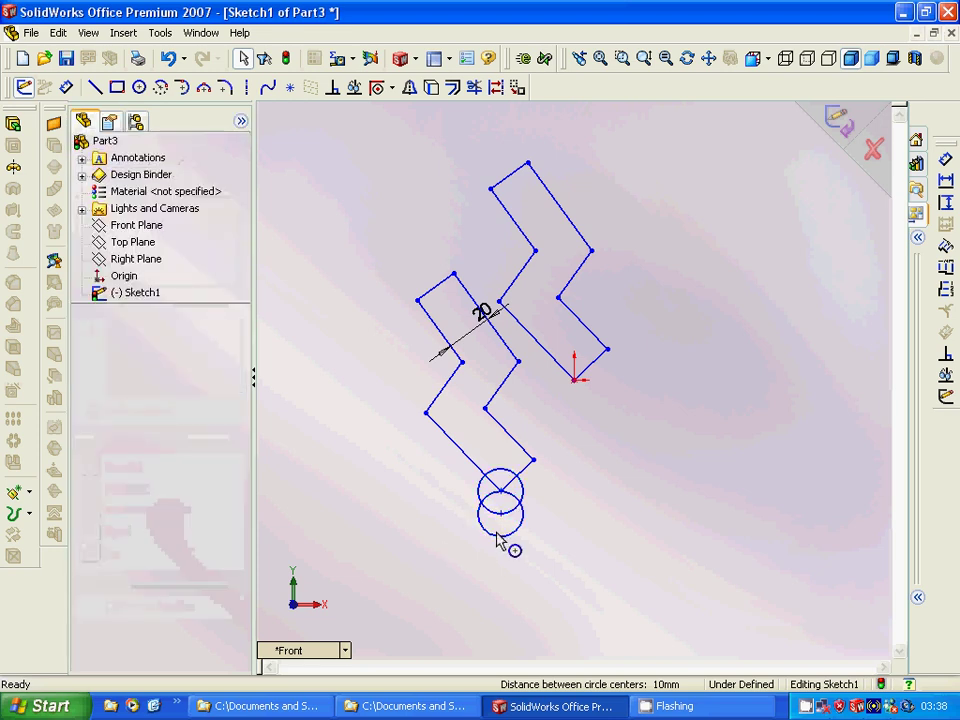
left_click(524, 511)
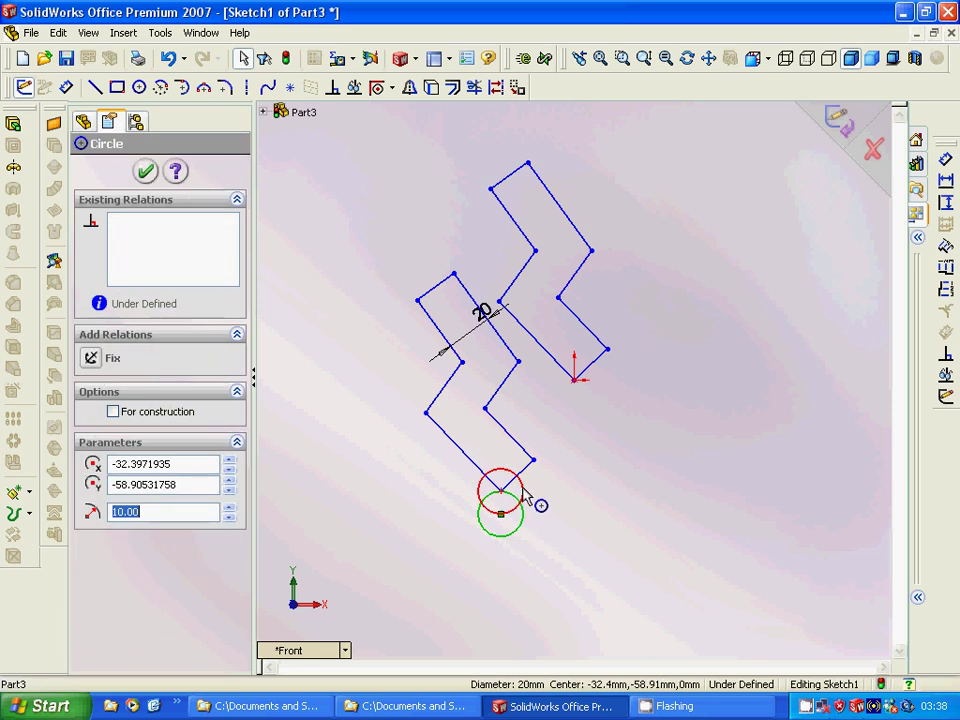
key("Return")
left_click(522, 494, "ctrl")
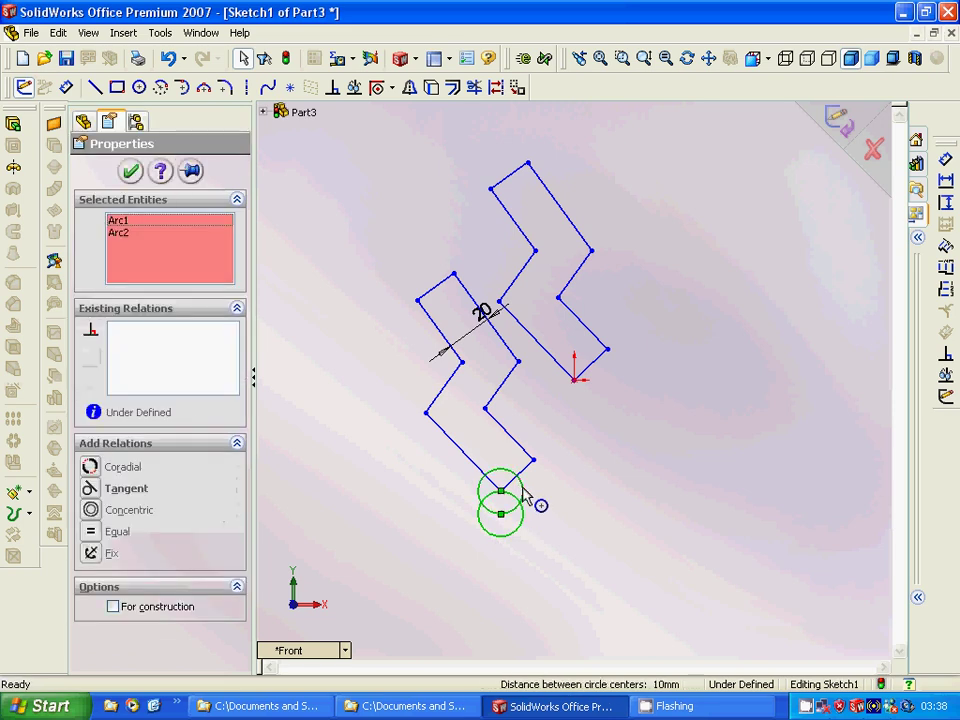
left_click(161, 33)
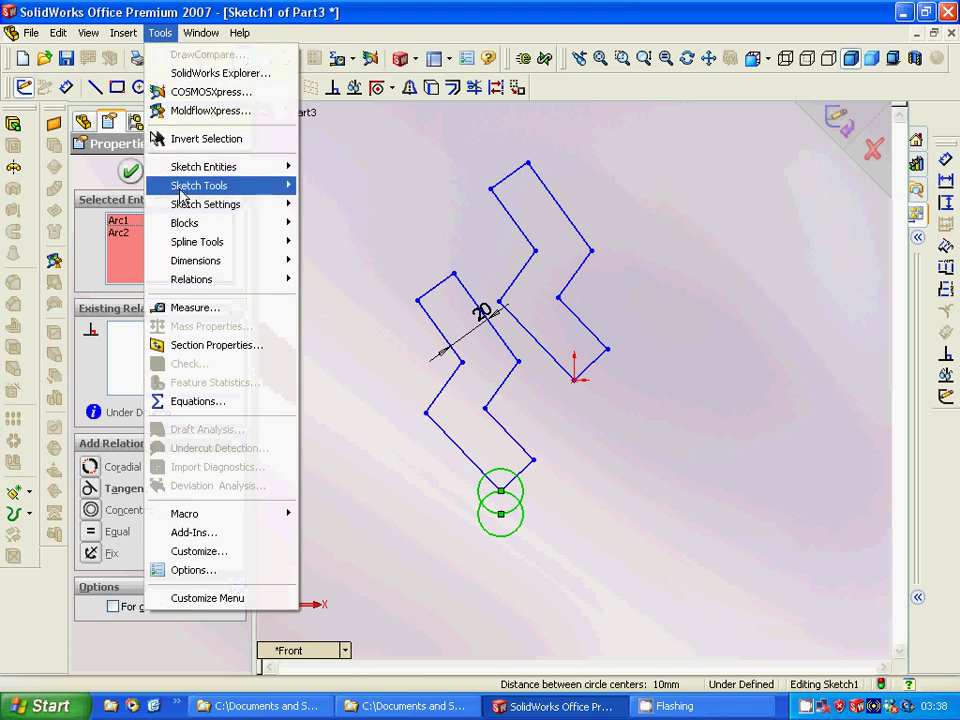
Step: Copy the circle pair directly below the existing ones, forming a column of four circles
mouse_move(182, 193)
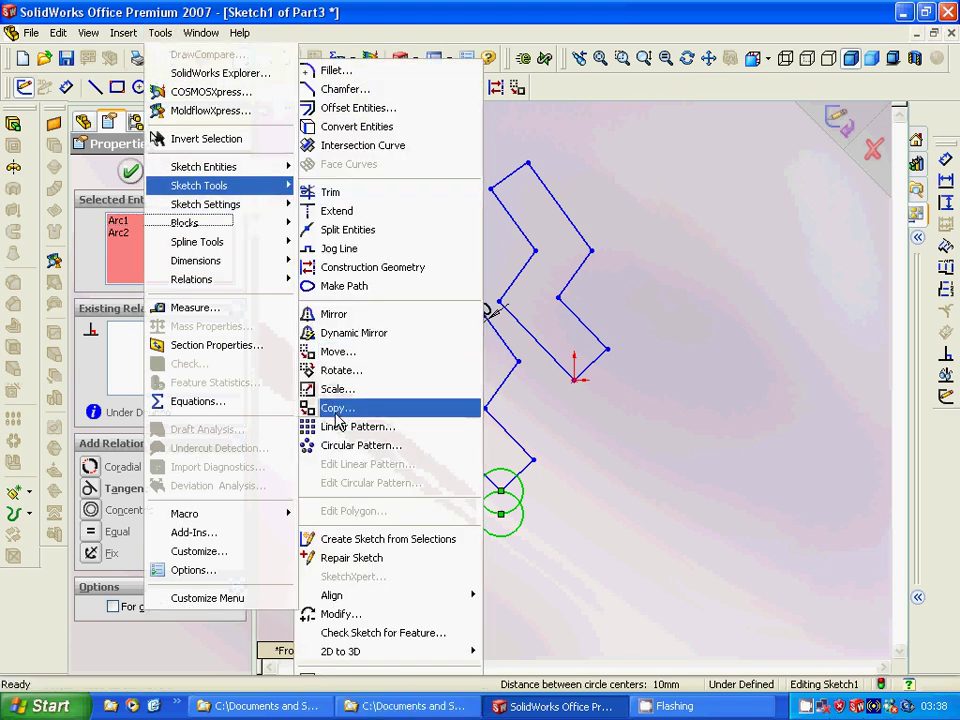
left_click(337, 409)
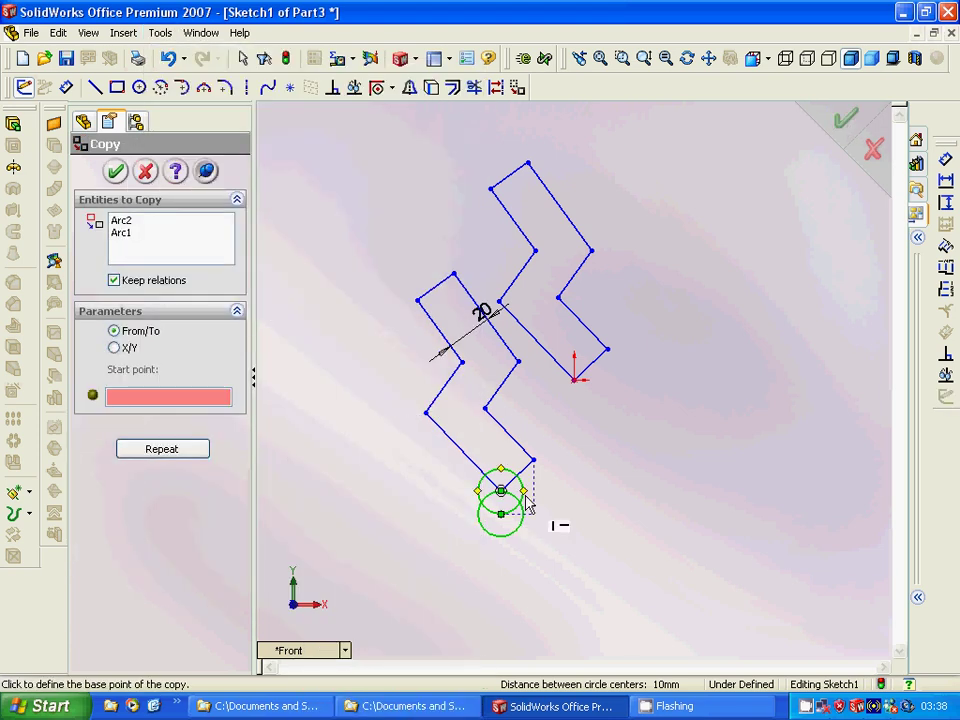
left_click(500, 469)
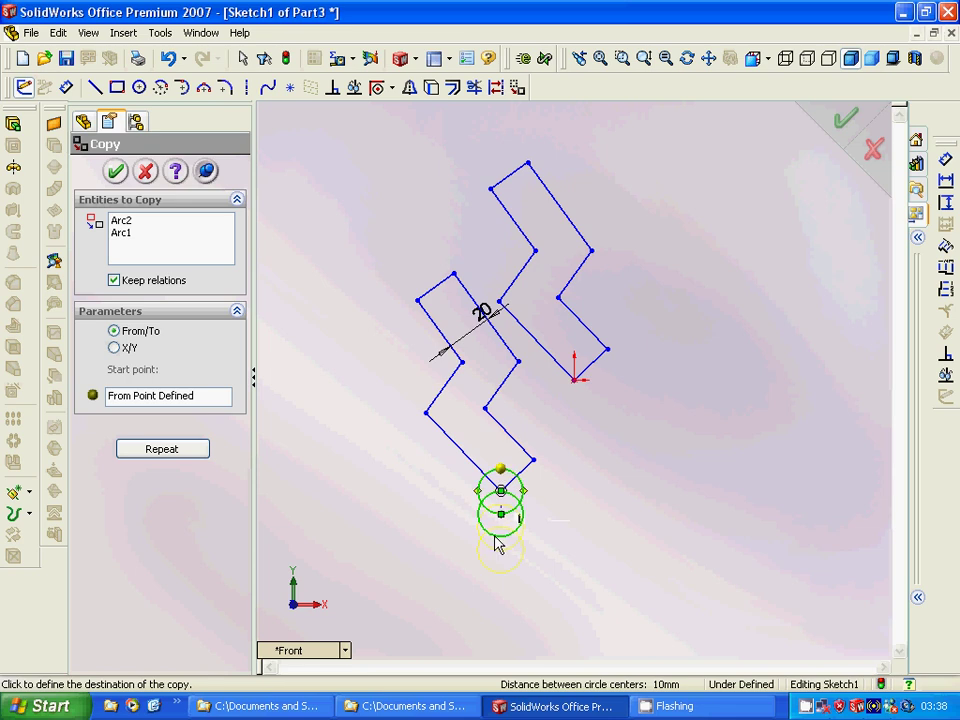
left_click(500, 515)
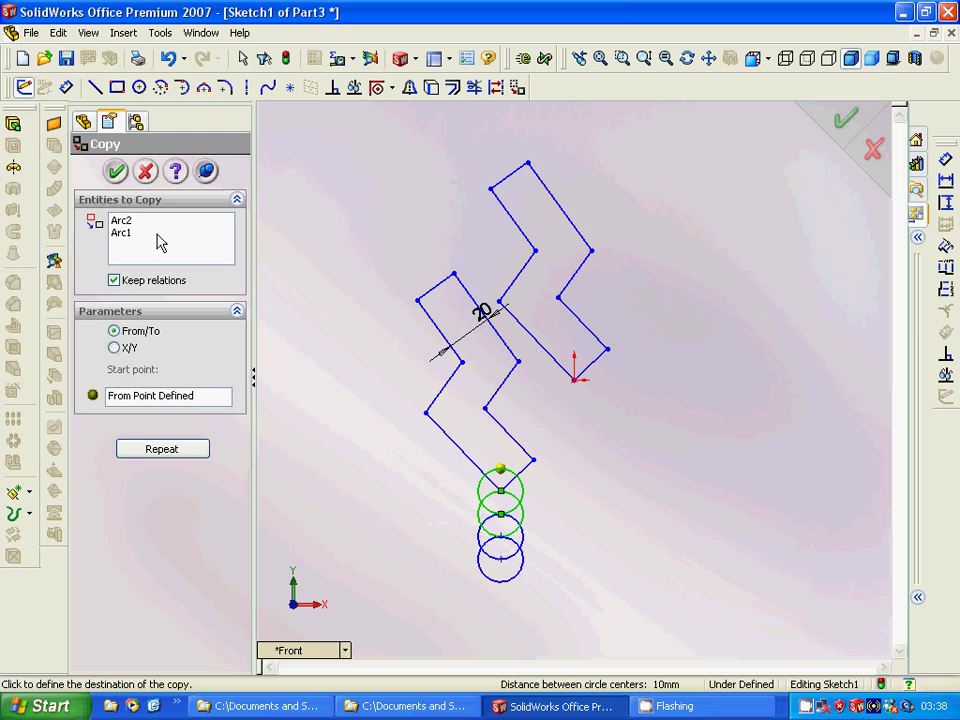
left_click(116, 171)
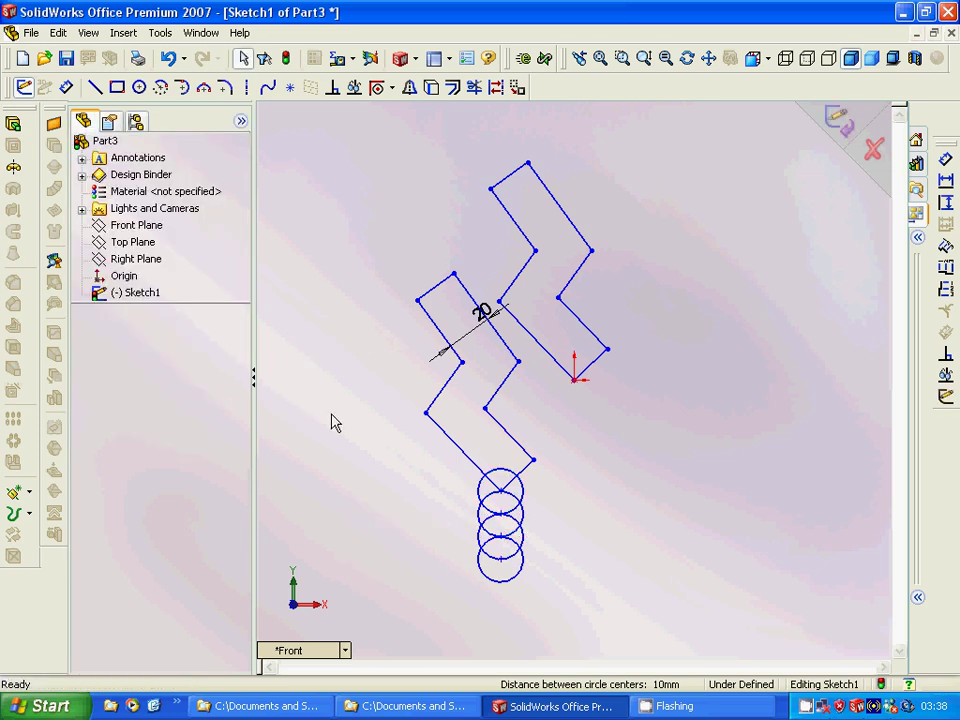
left_click(516, 580)
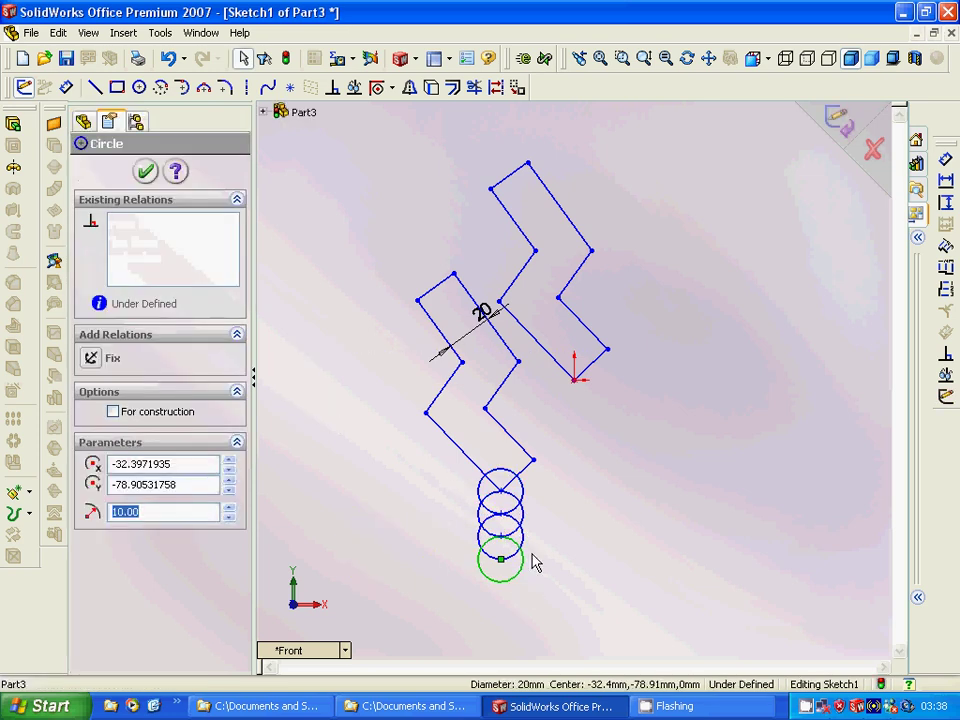
Step: Select all four circles and copy the column so its top centre lands on the origin
left_click(521, 537, "ctrl")
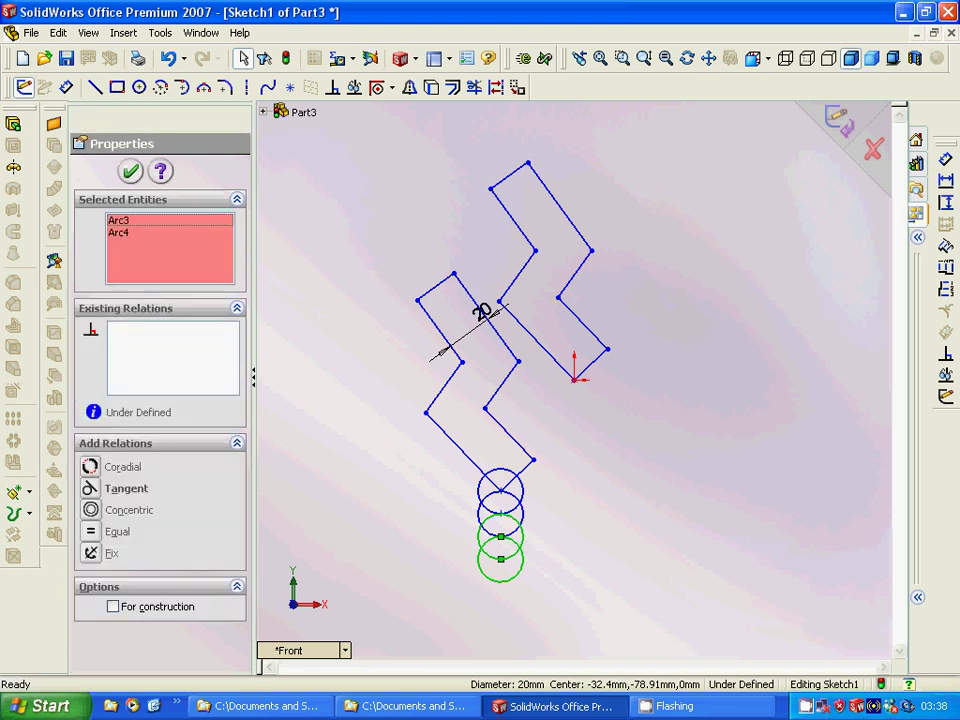
left_click(524, 499, "ctrl")
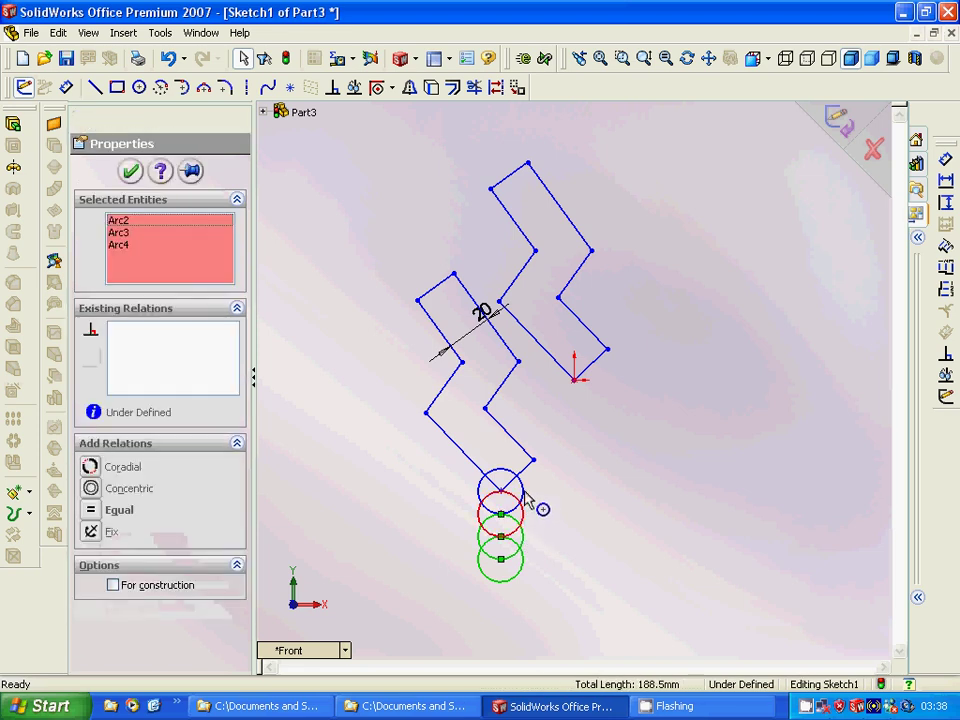
left_click(523, 496, "ctrl")
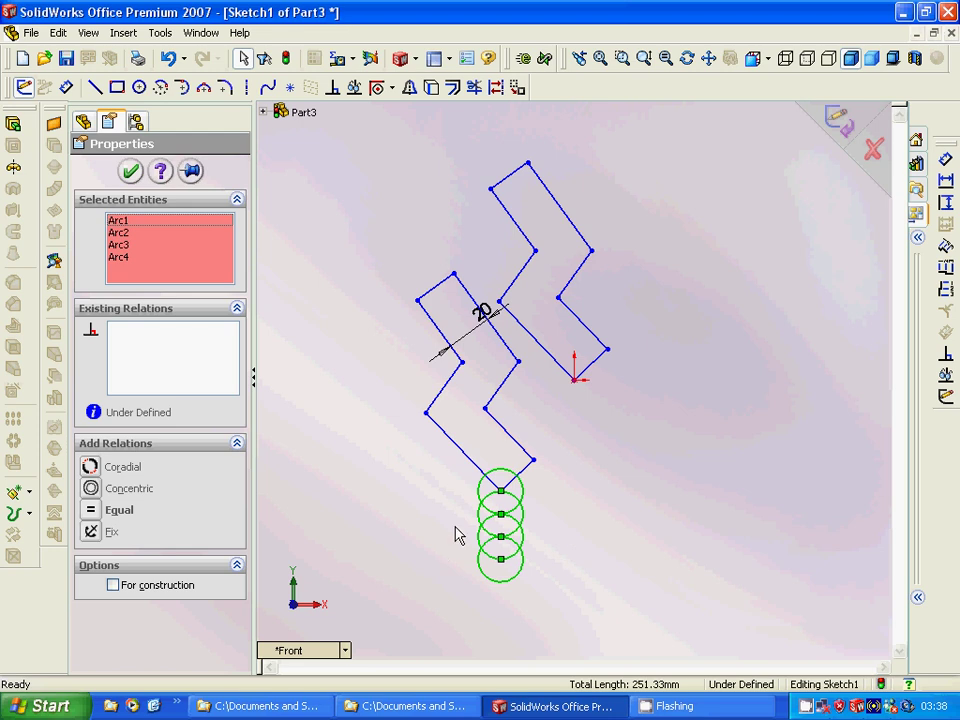
left_click(160, 32)
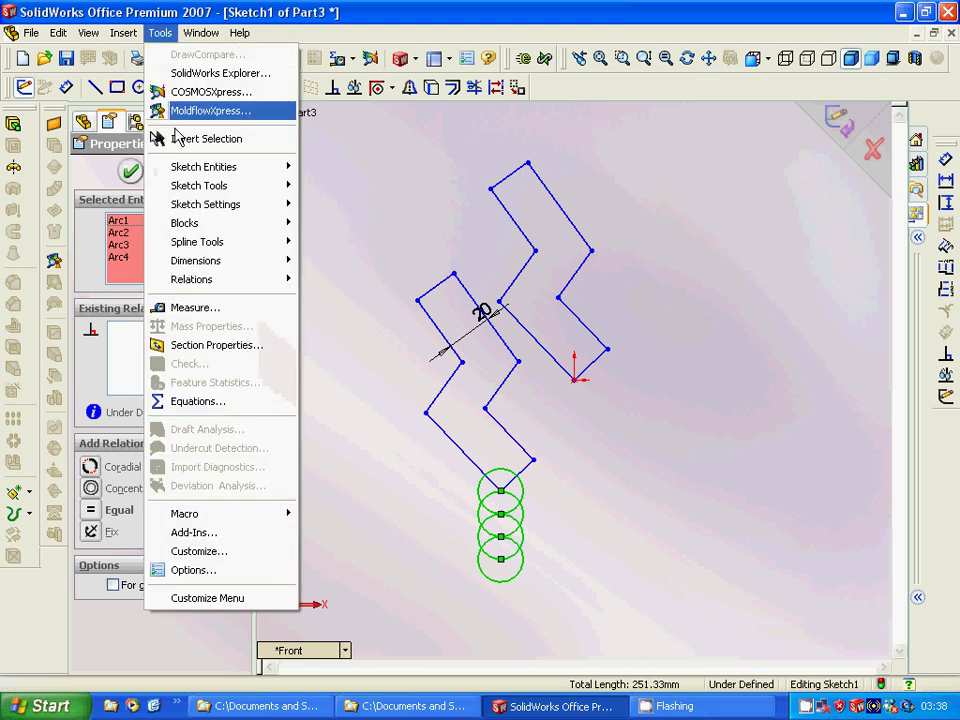
mouse_move(188, 186)
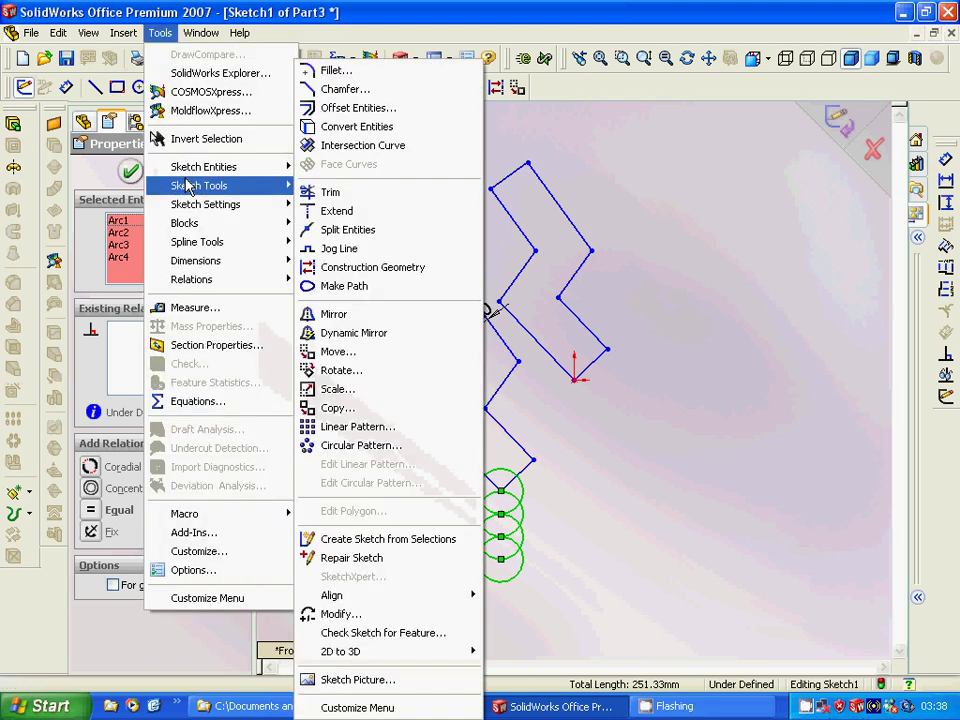
left_click(335, 409)
left_click(502, 493)
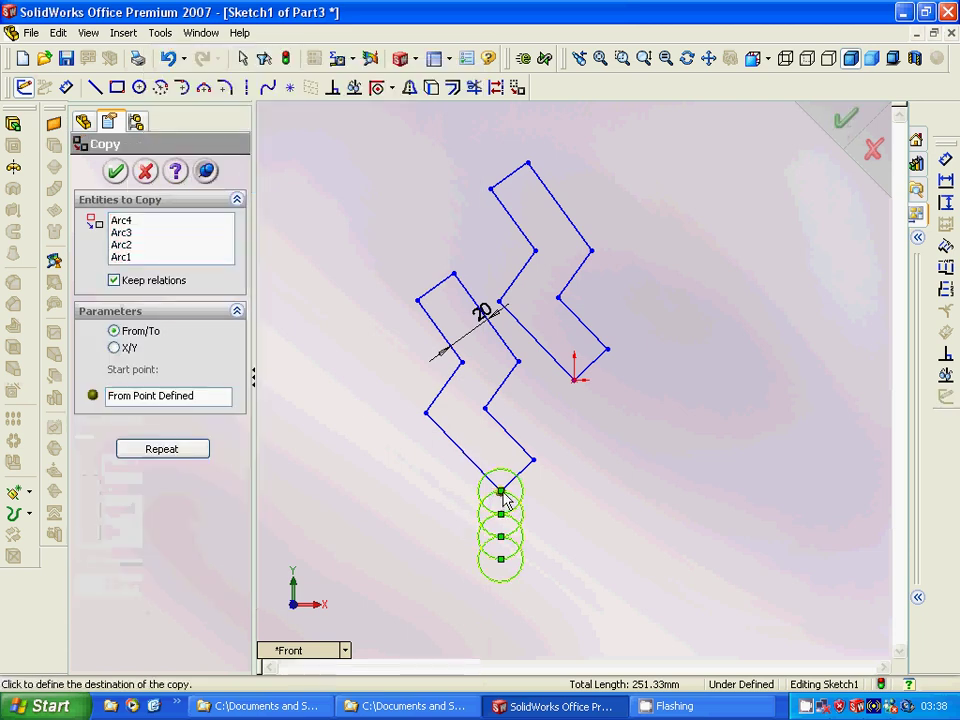
left_click(575, 380)
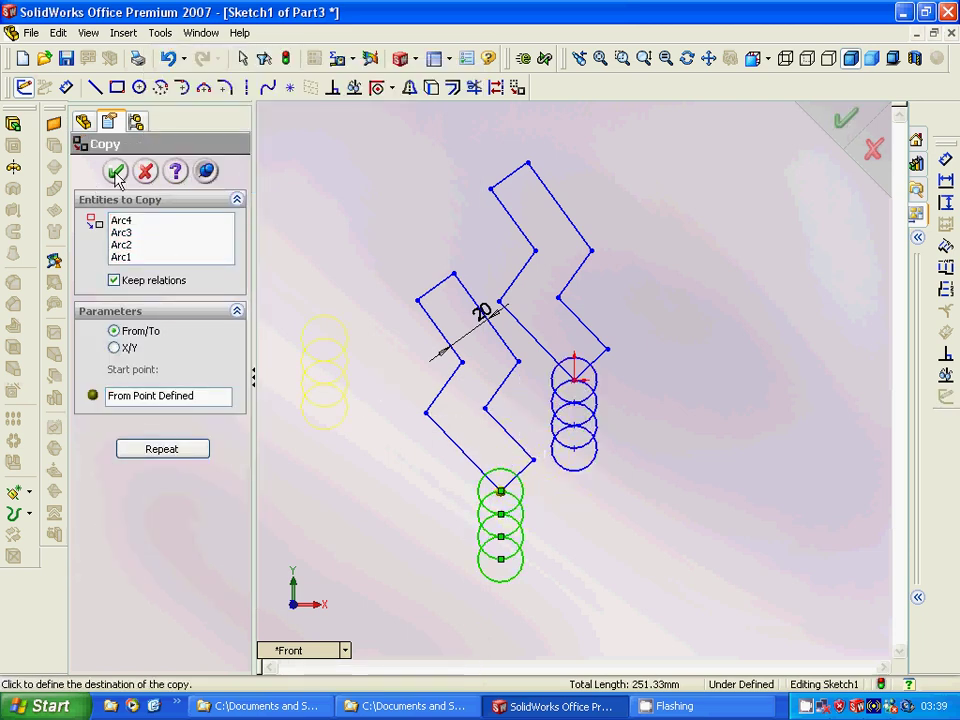
key("Return")
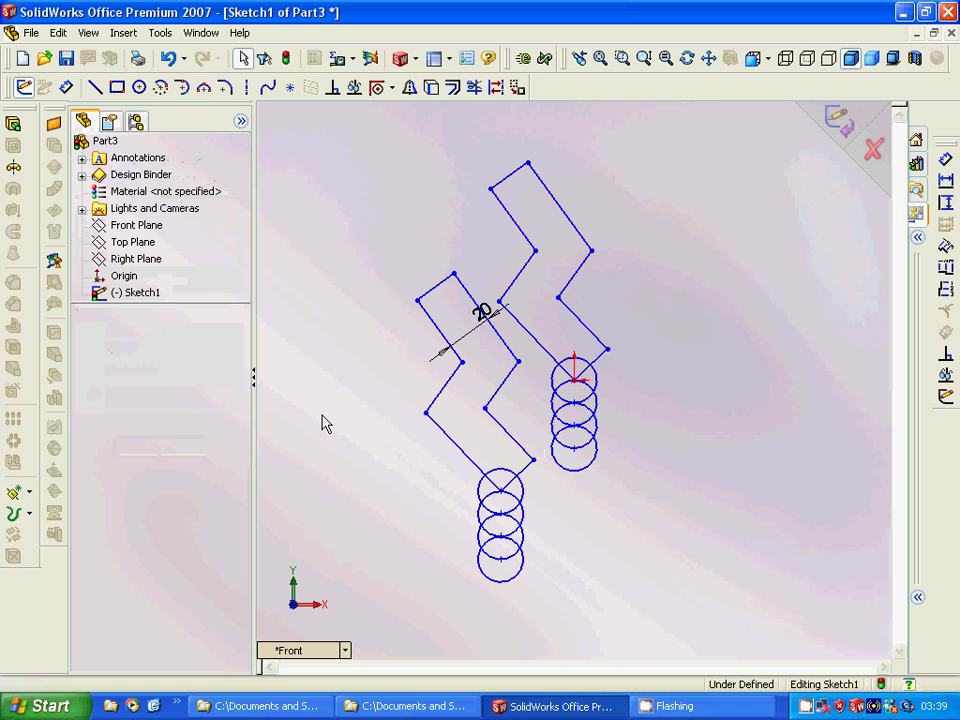
Step: Draw a 33.93 mm-diameter circle left of the zigzag outlines
left_click(140, 87)
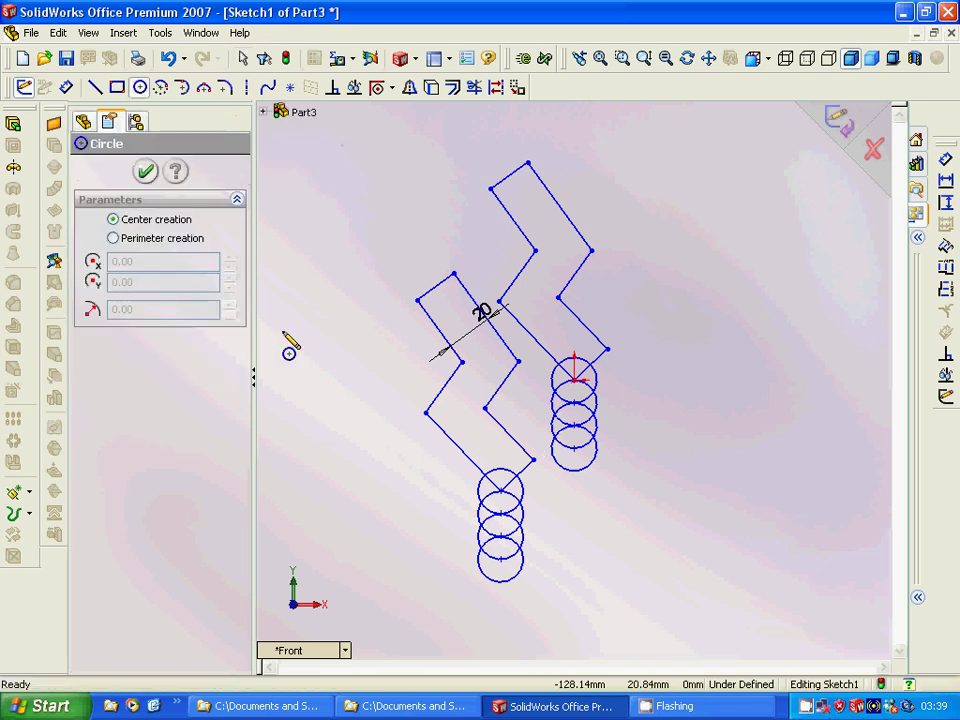
left_click(319, 332)
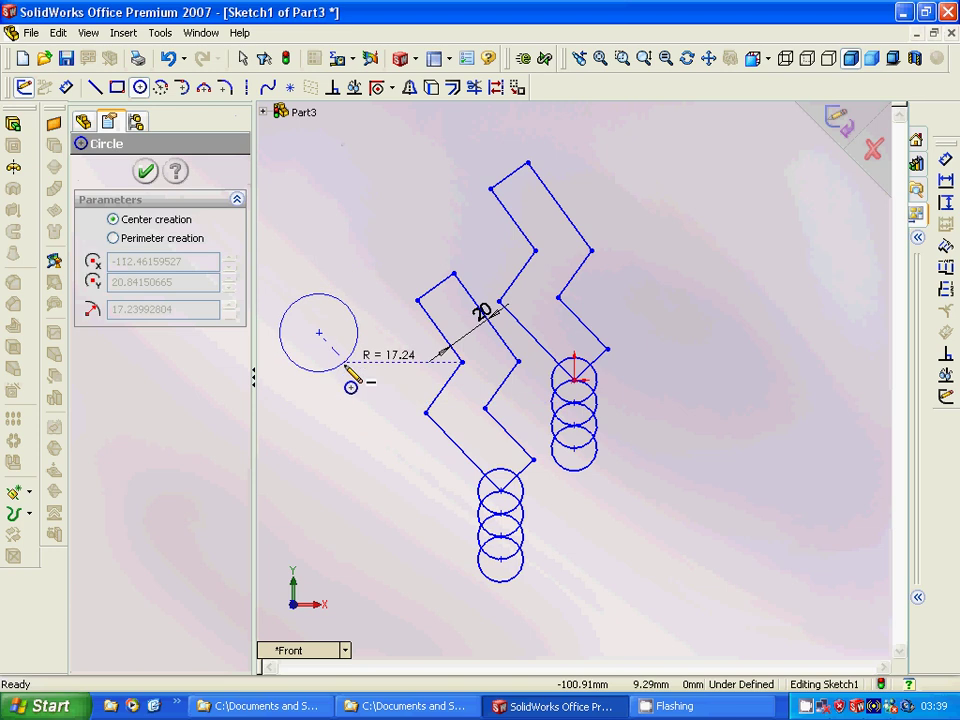
left_click(345, 362)
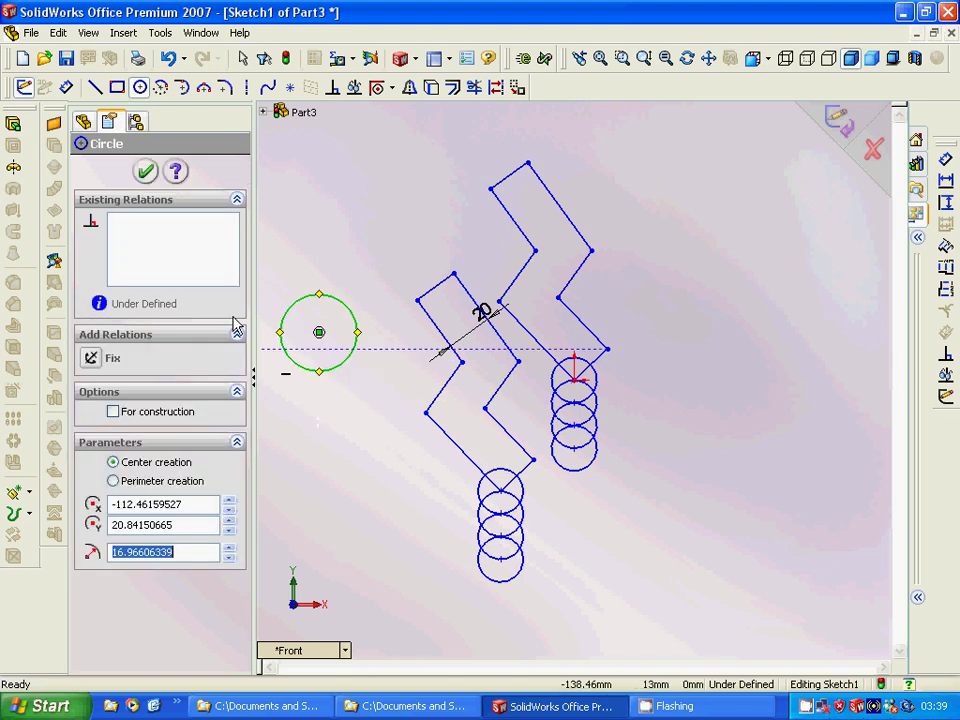
Step: Draw a vertical line just to the right of the new circle
left_click(95, 87)
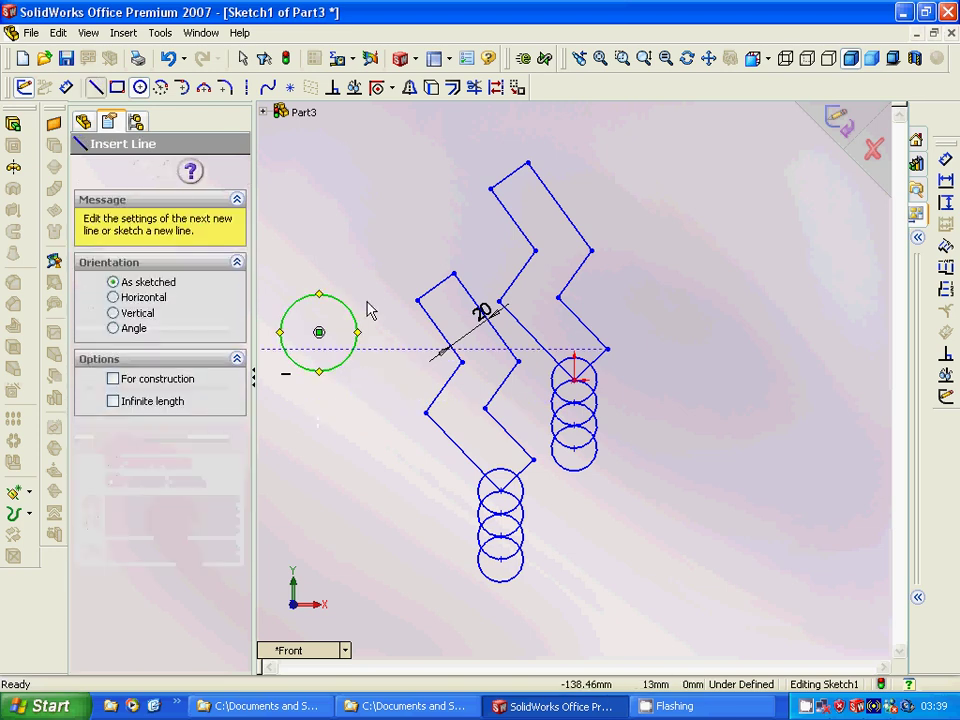
left_click(376, 287)
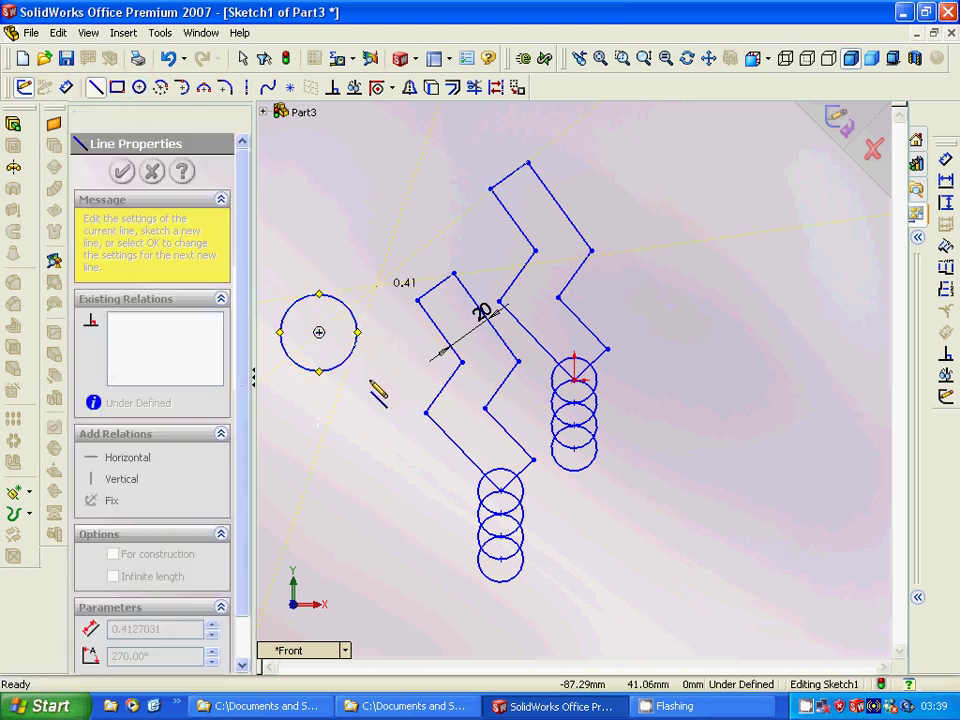
left_click(376, 389)
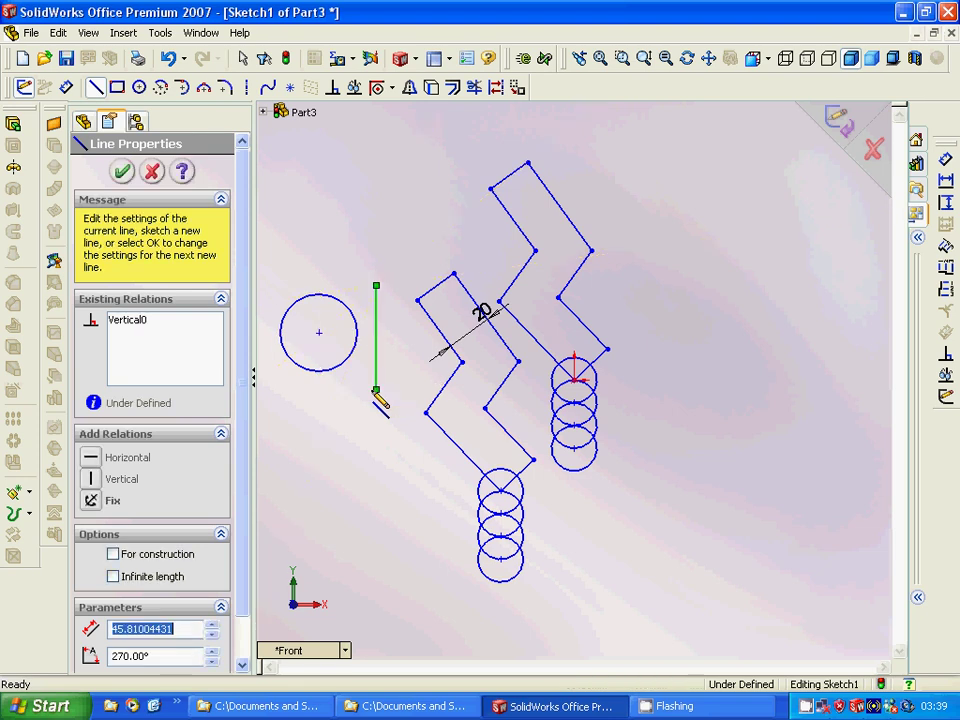
key("Escape")
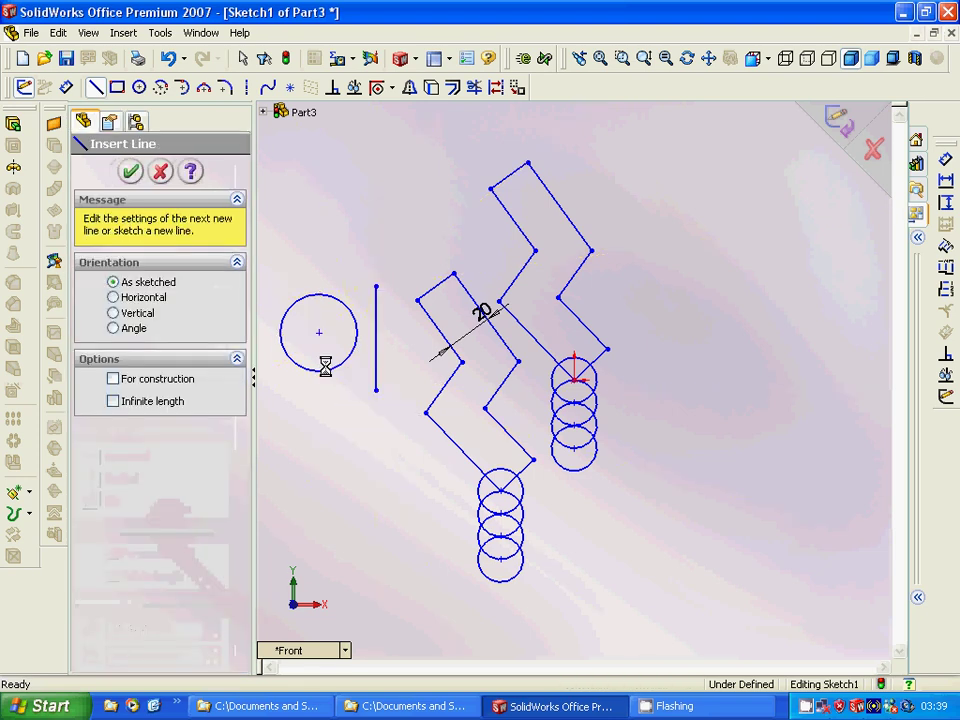
key("Escape")
left_click(321, 372)
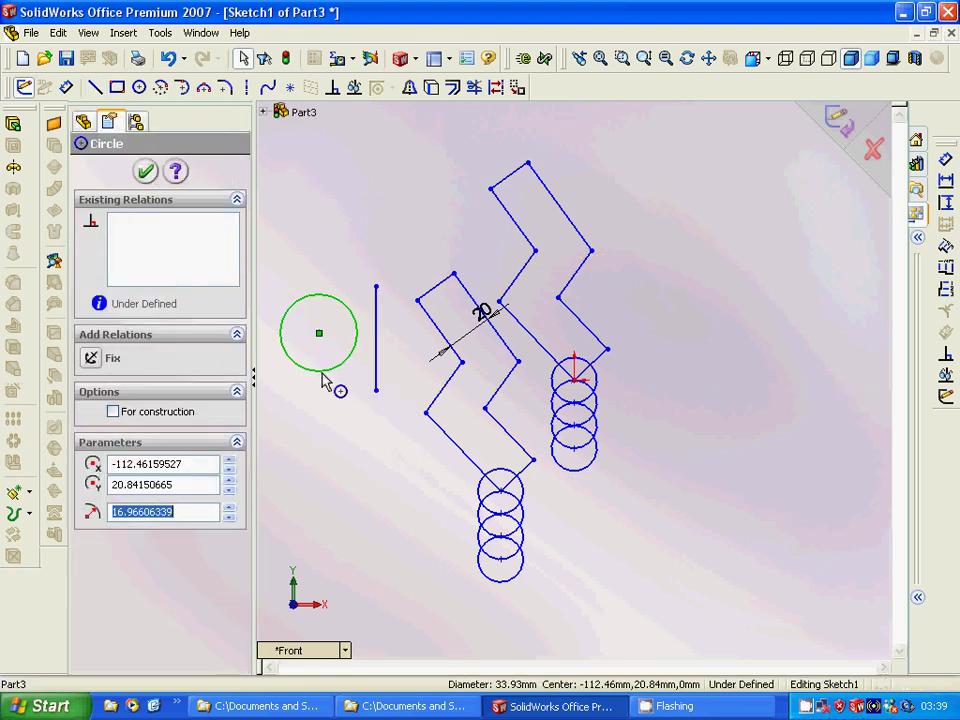
Step: Set the left circle's radius to 20 mm
right_click(323, 381)
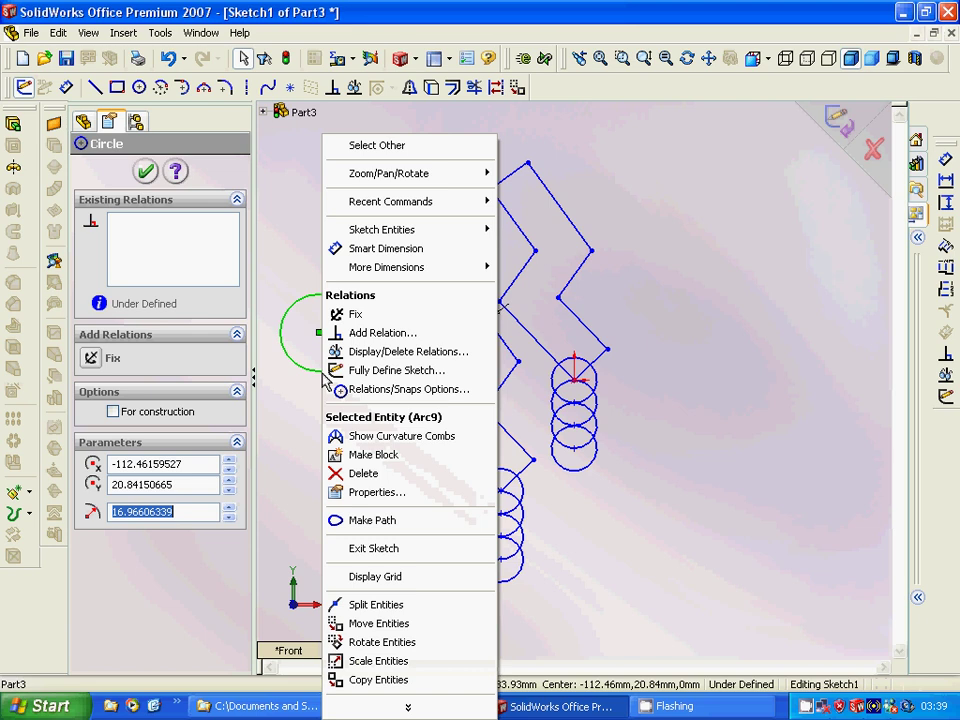
left_click(293, 407)
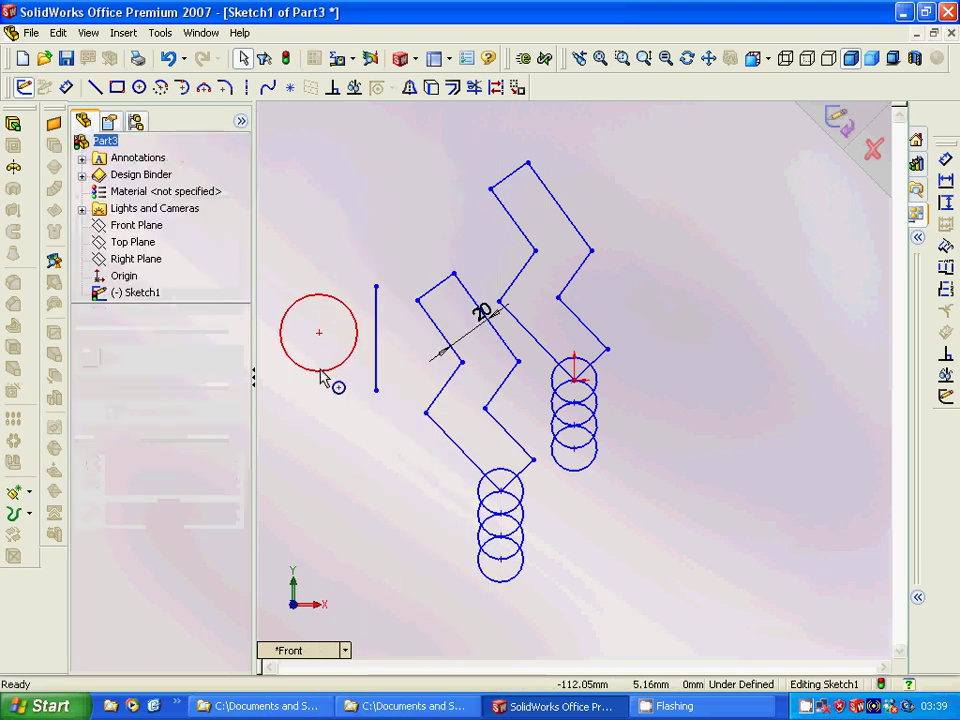
left_click(321, 373)
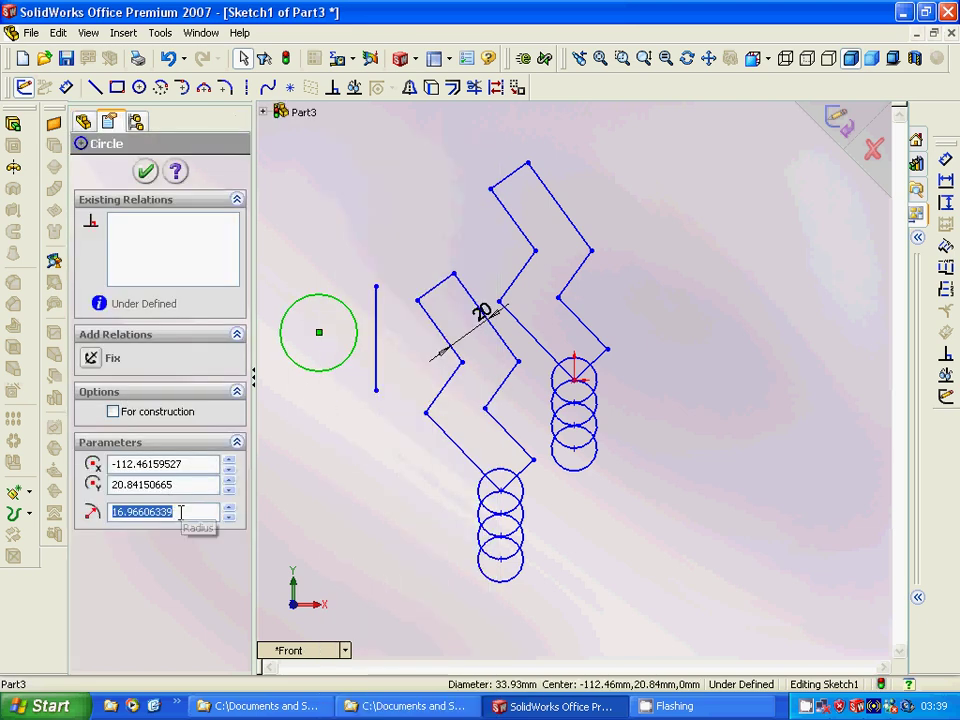
type("20")
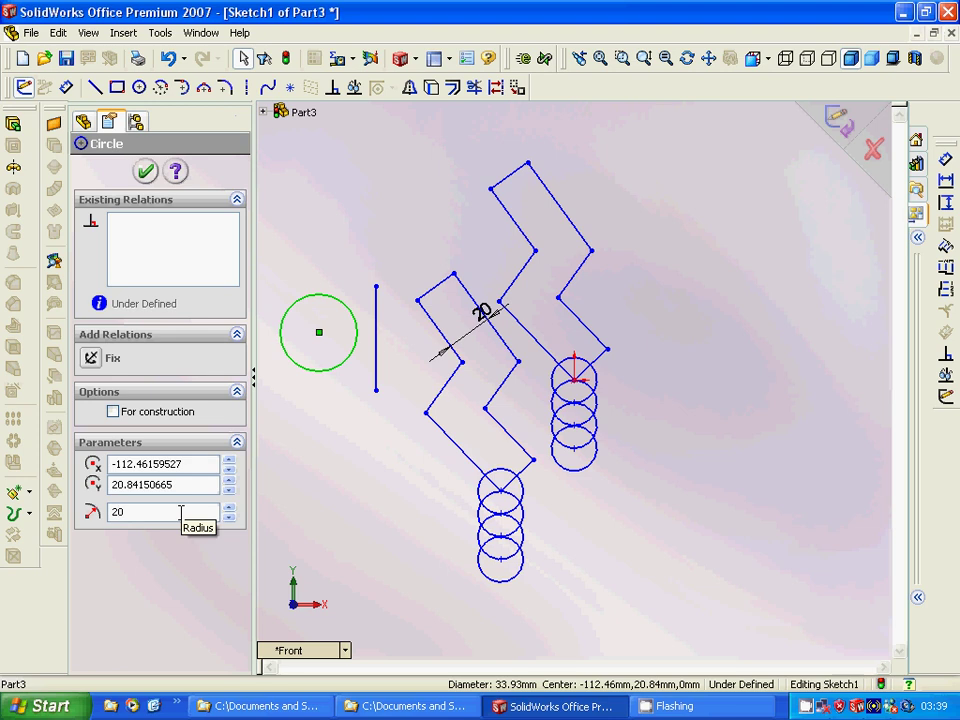
key("Return")
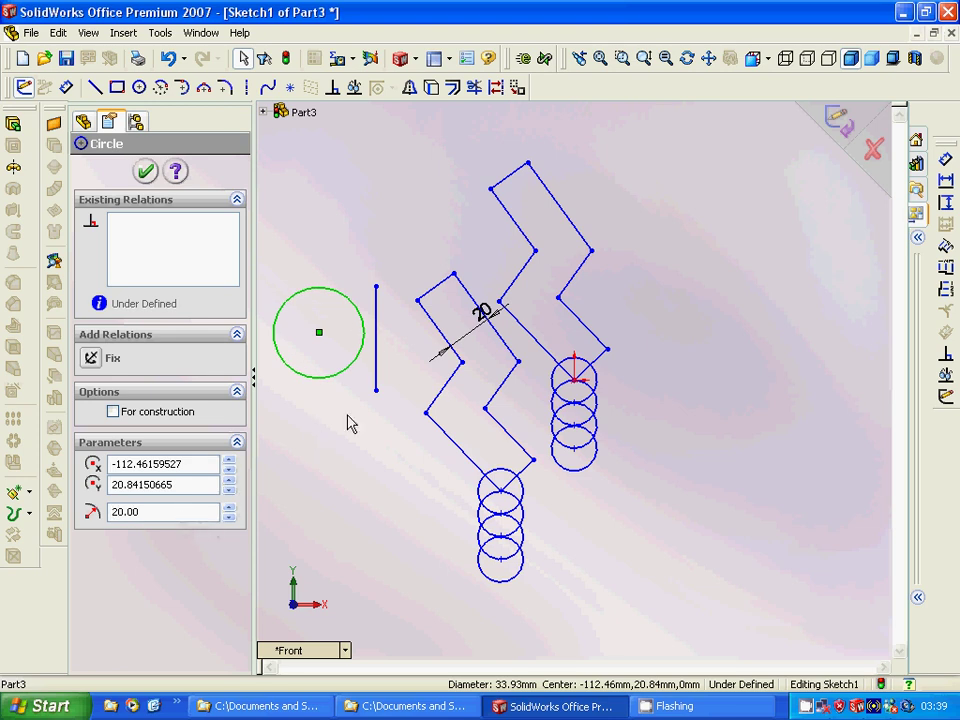
left_click(145, 174)
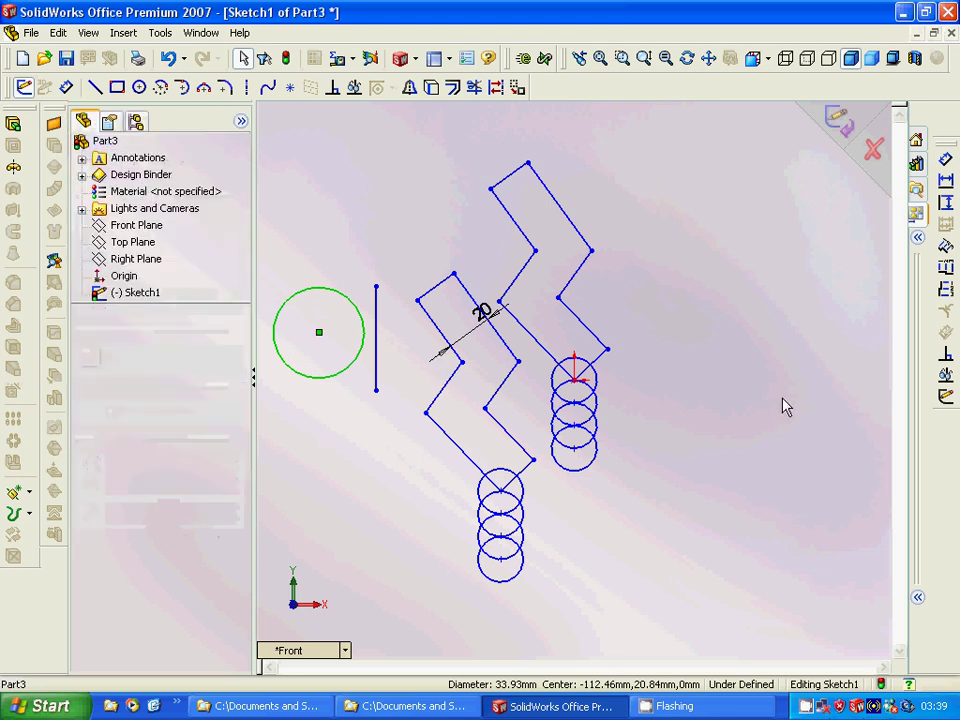
Step: Add a Tangent relation between the circle and the vertical line
left_click(945, 353)
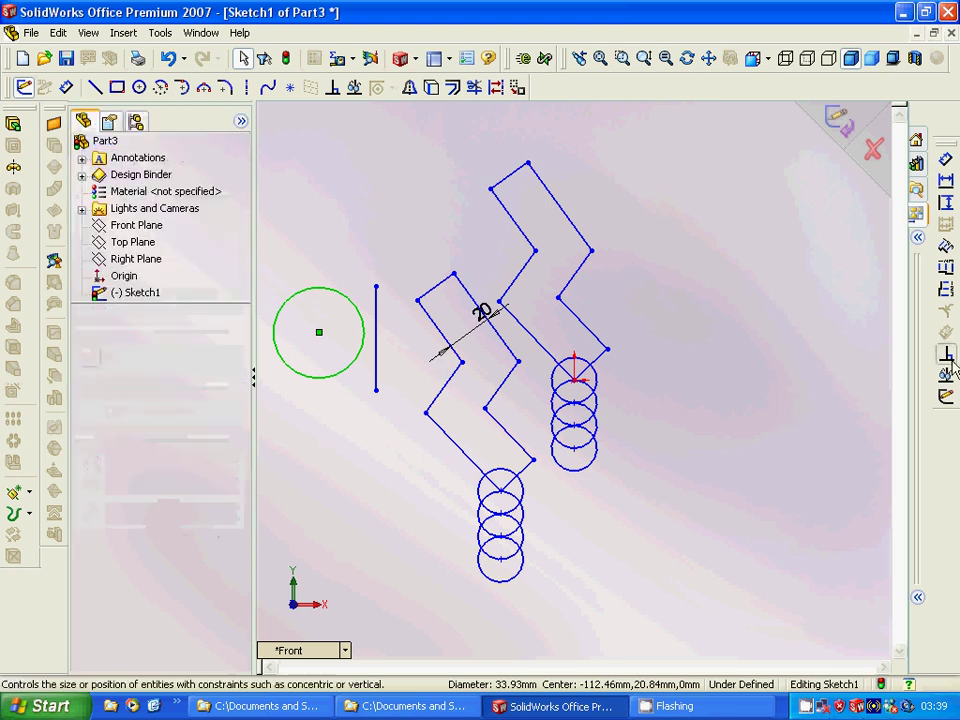
left_click(378, 362)
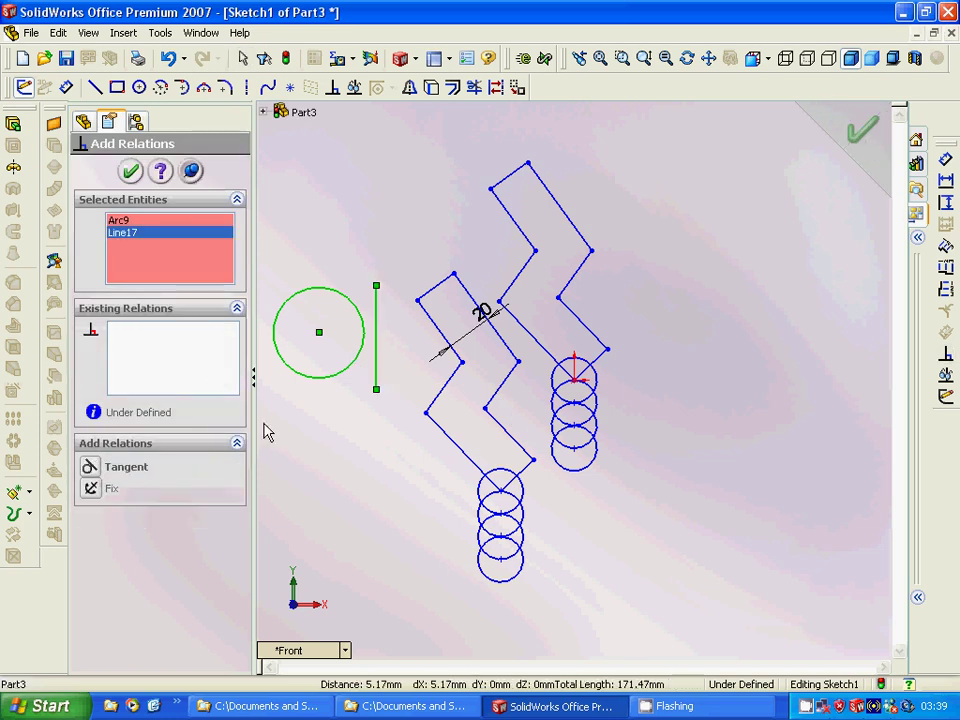
left_click(125, 467)
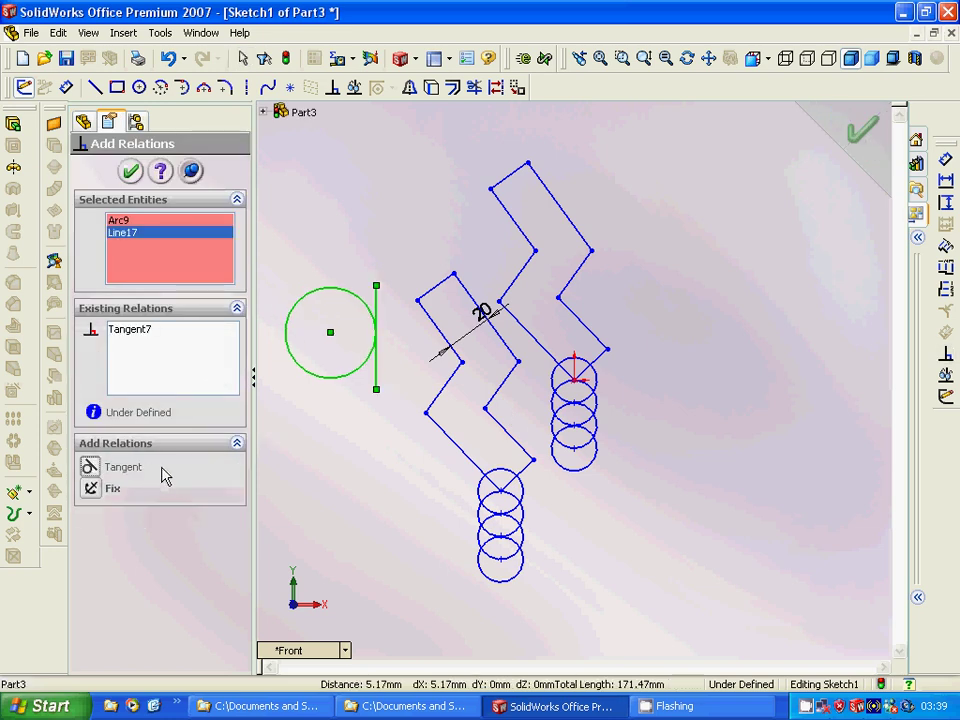
left_click(130, 171)
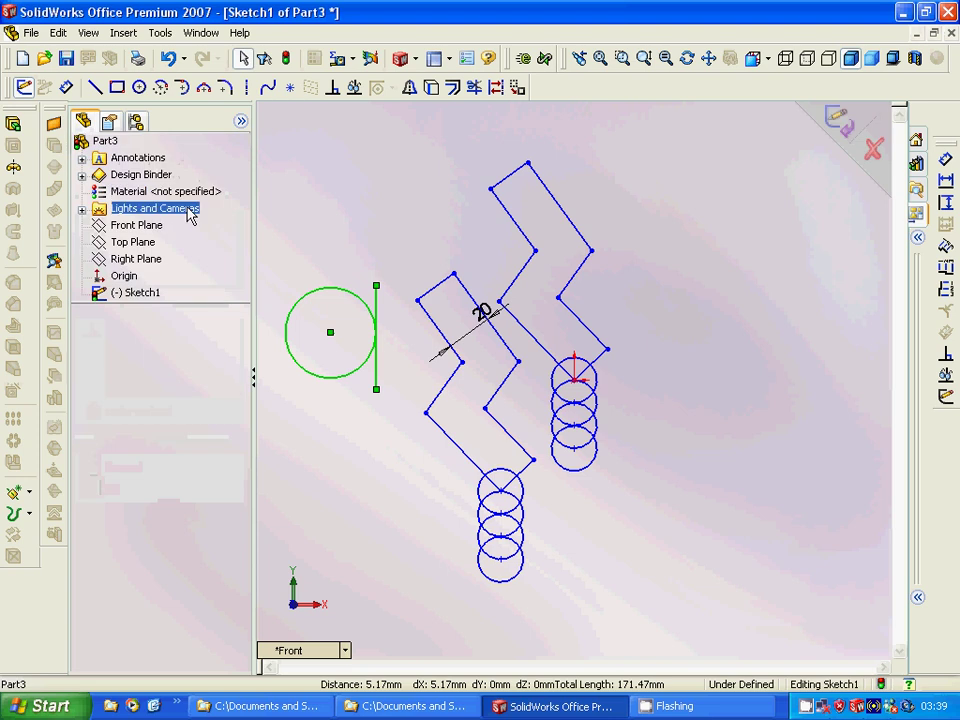
left_click(336, 422)
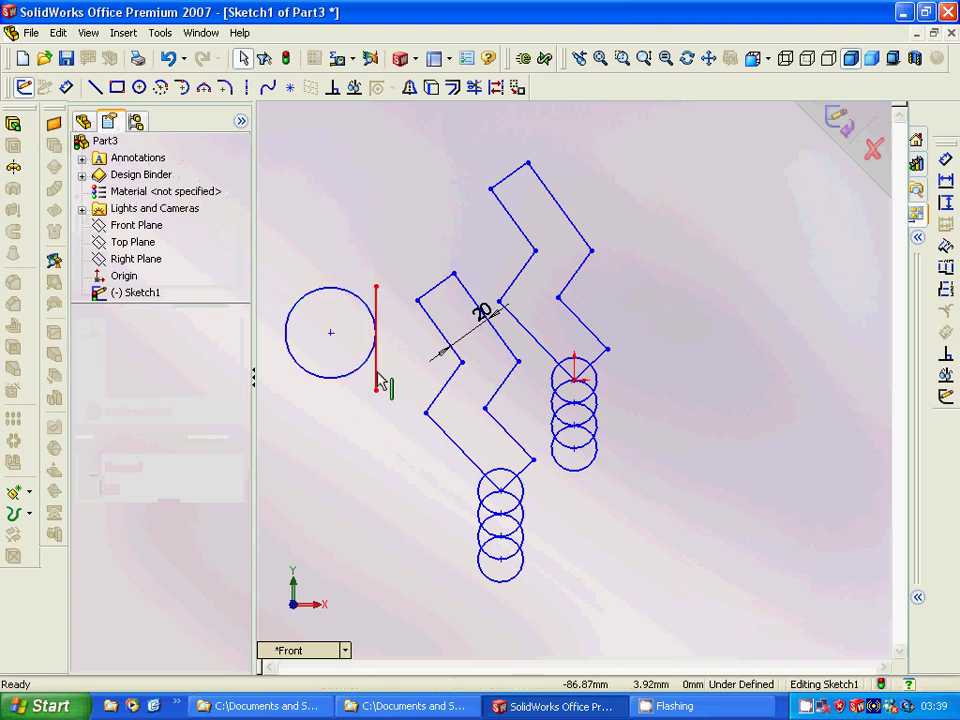
Step: Copy the vertical line to the circle's left side so two vertical lines flank it
left_click(377, 375)
left_click(160, 32)
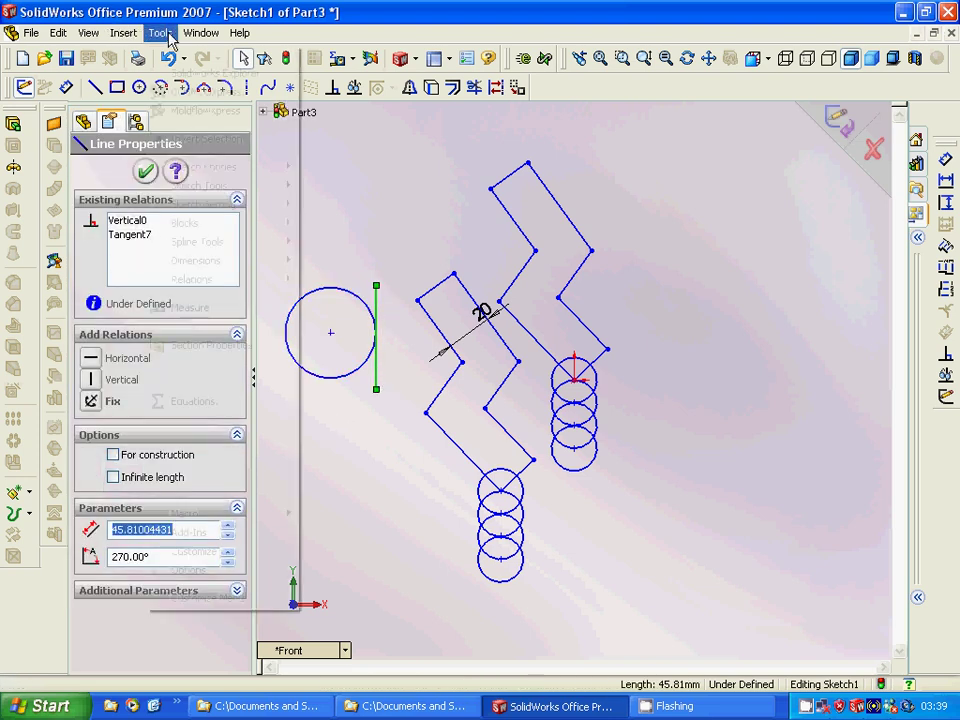
mouse_move(205, 190)
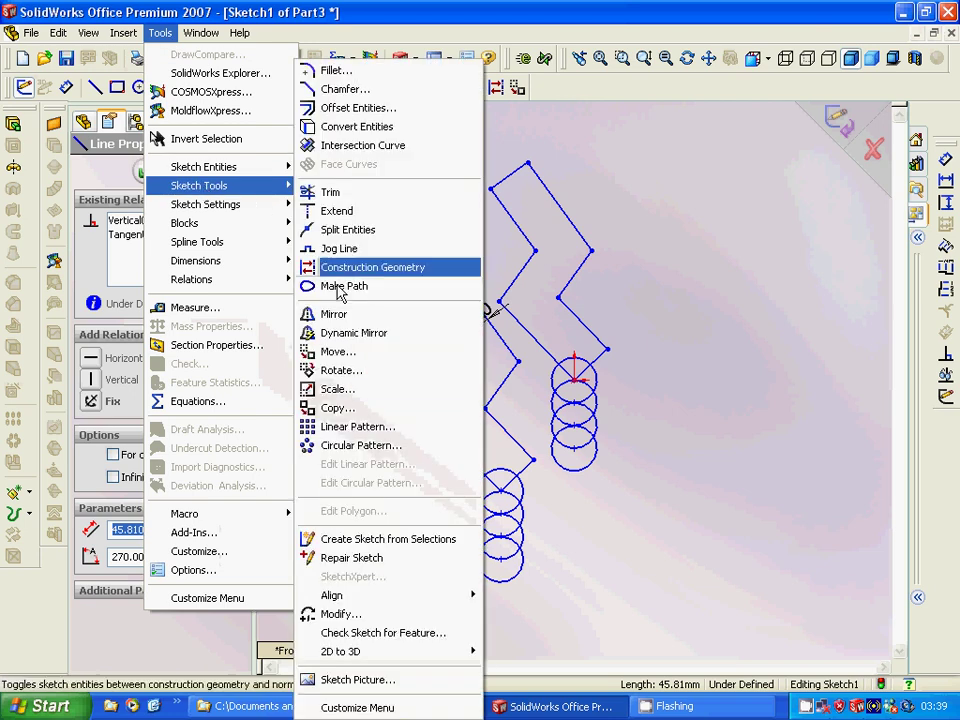
left_click(345, 405)
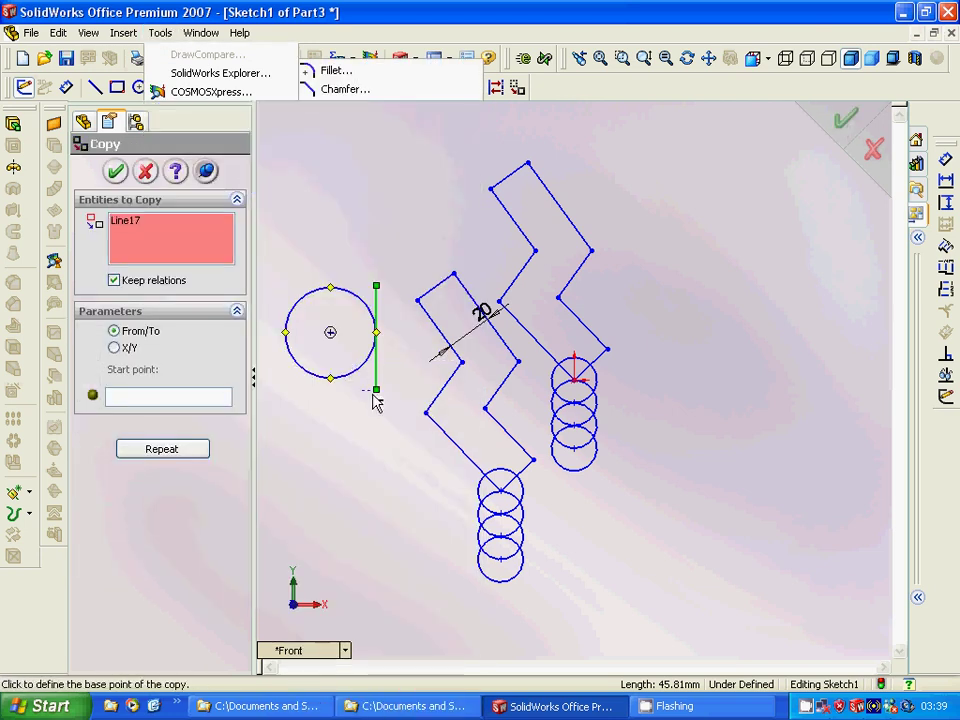
left_click(376, 337)
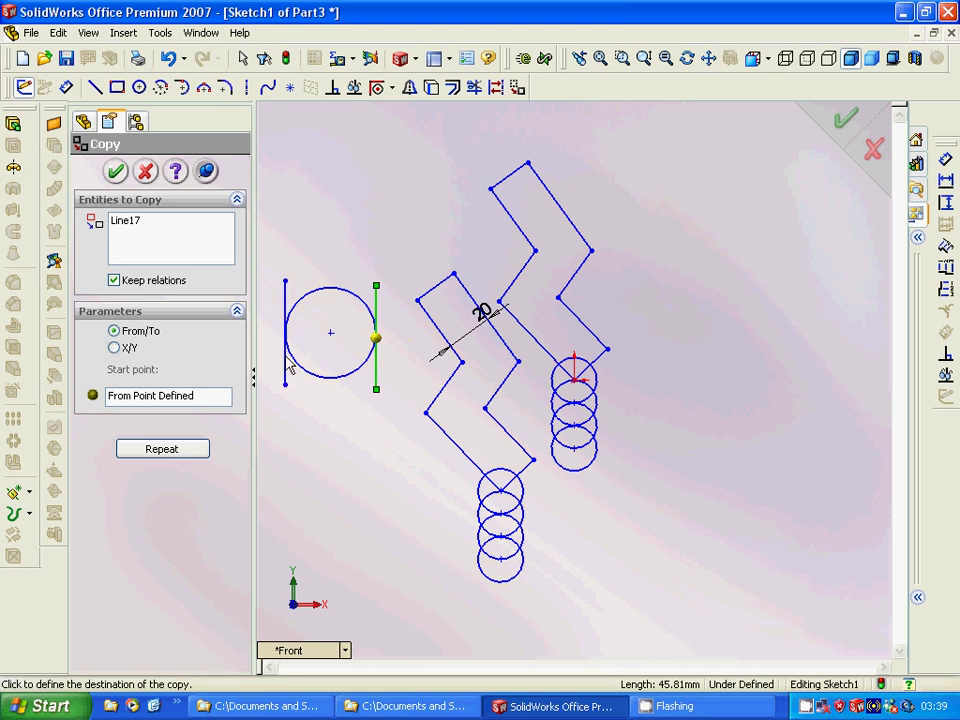
left_click(95, 88)
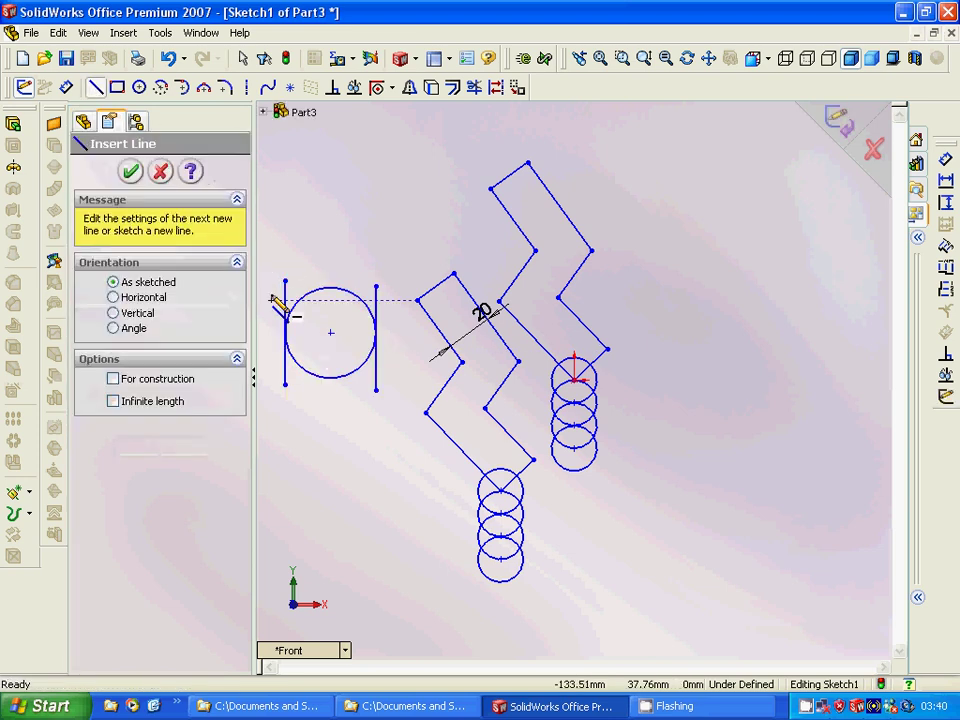
left_click(159, 172)
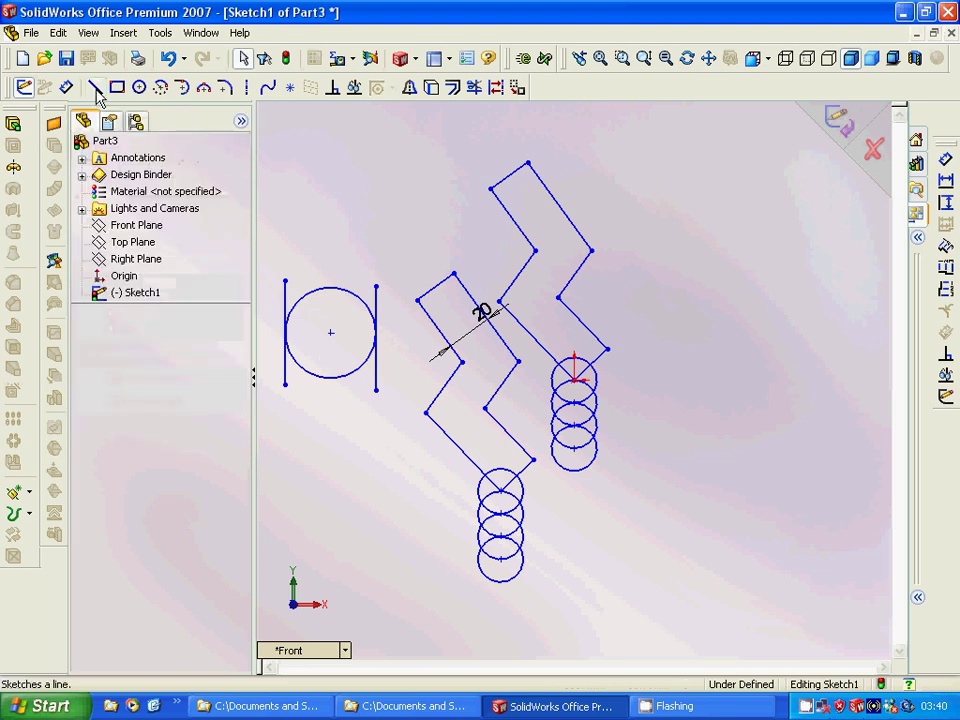
Step: Draw a roughly 40 mm horizontal line joining both vertical lines just below the circle's top
key("Return")
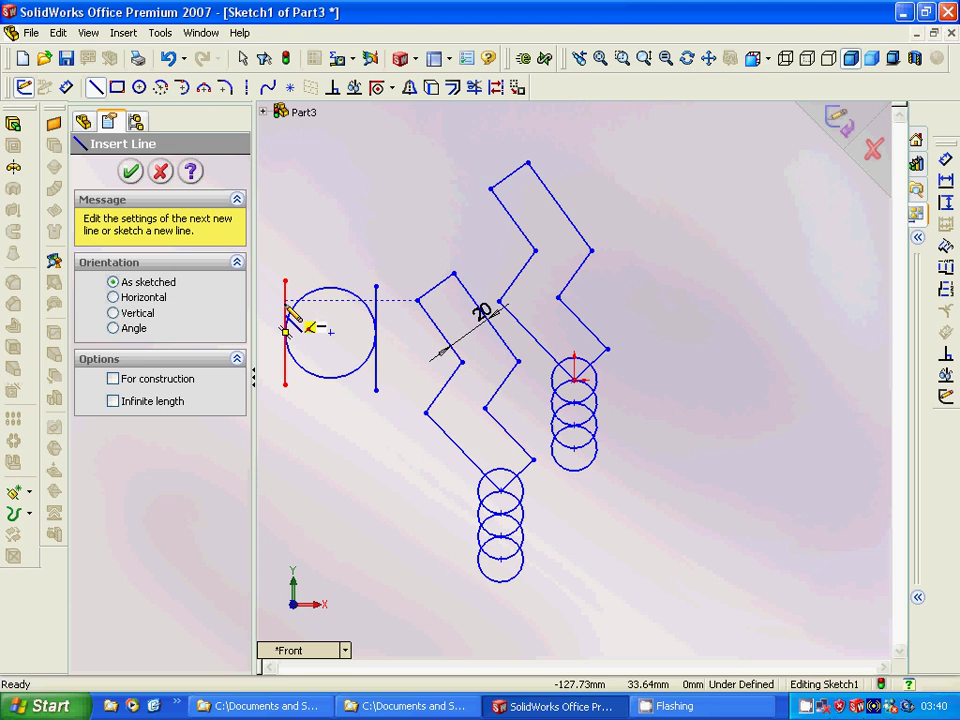
left_click(287, 326)
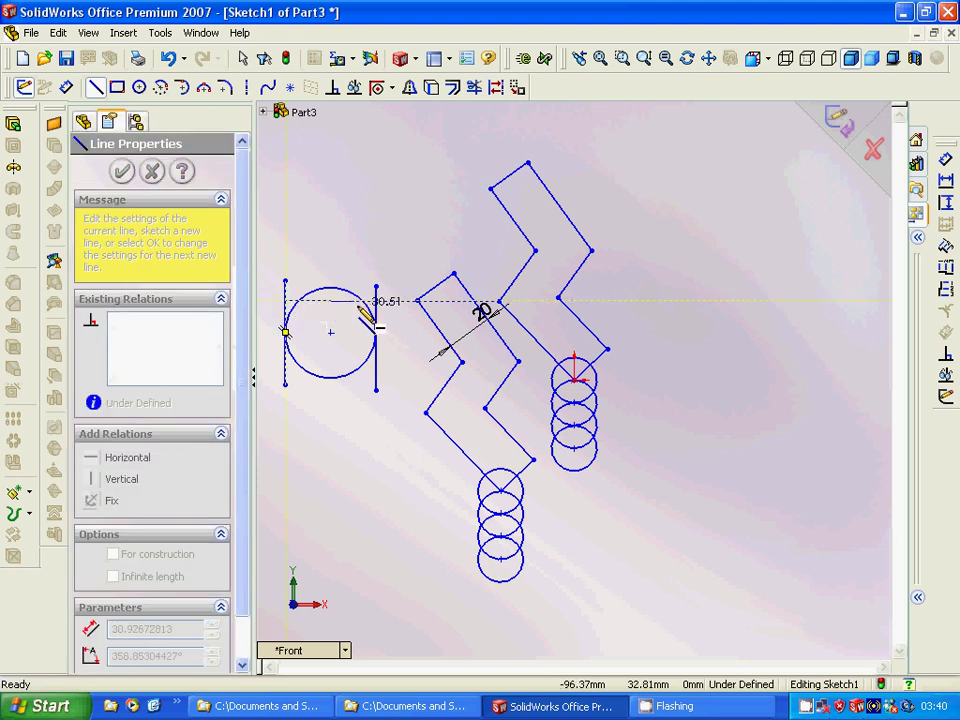
left_click(376, 301)
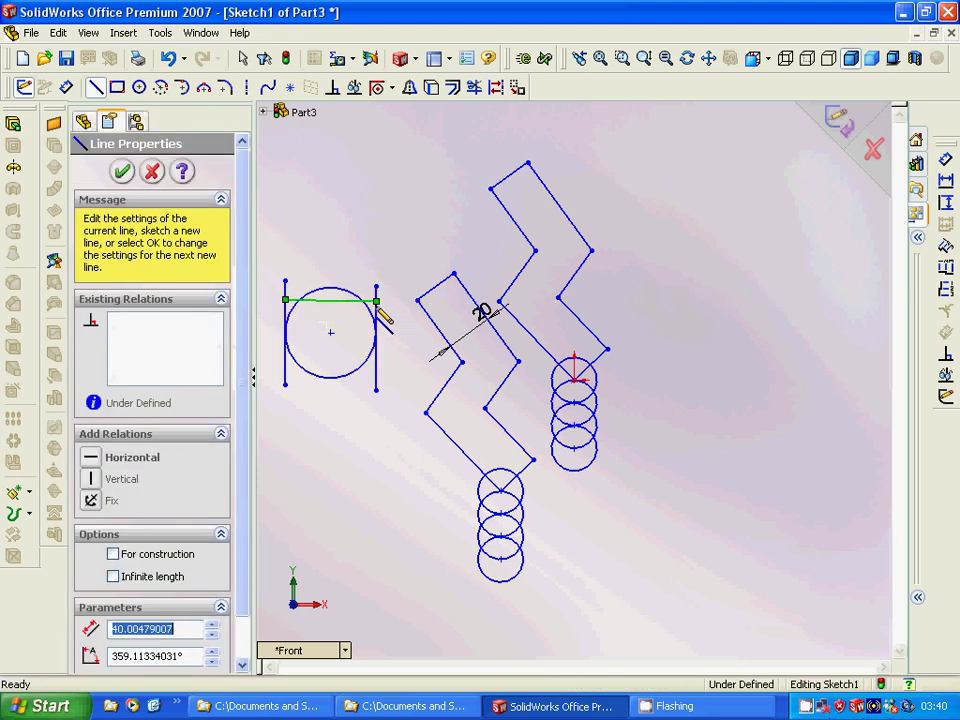
key("Escape")
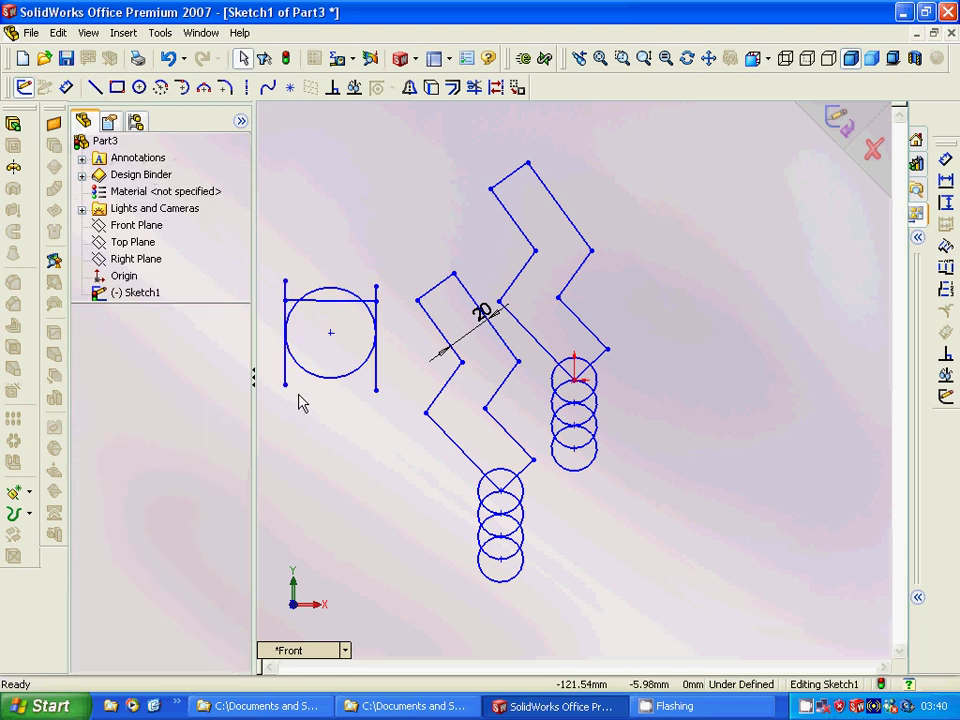
left_click(333, 300)
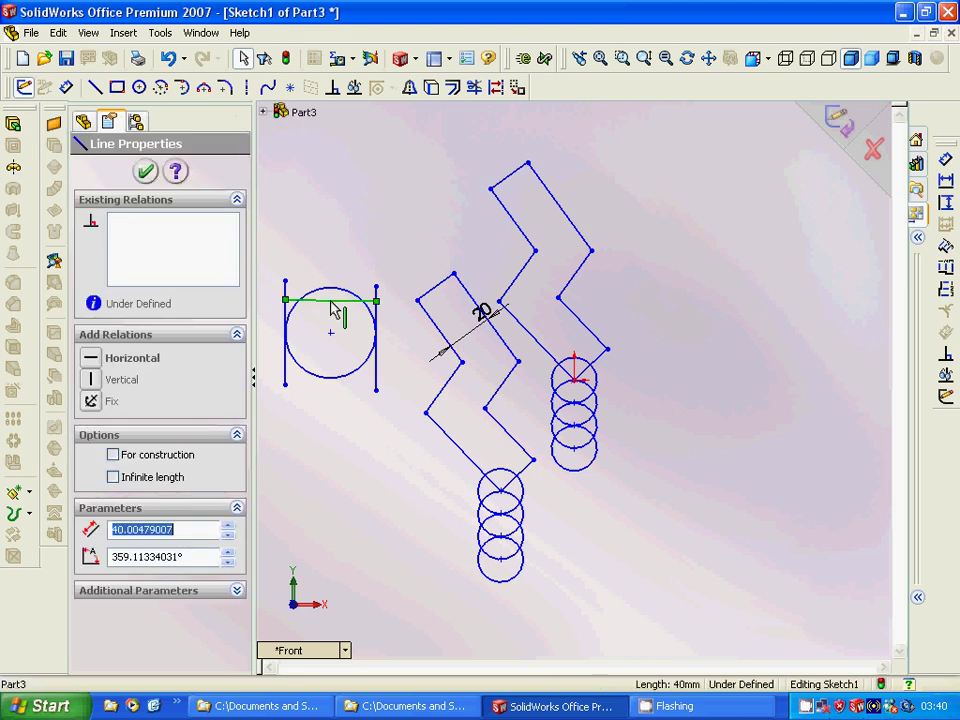
left_click(160, 32)
Step: Start mirroring the horizontal line Line19, then cancel it by returning to the FeatureManager tree
mouse_move(190, 185)
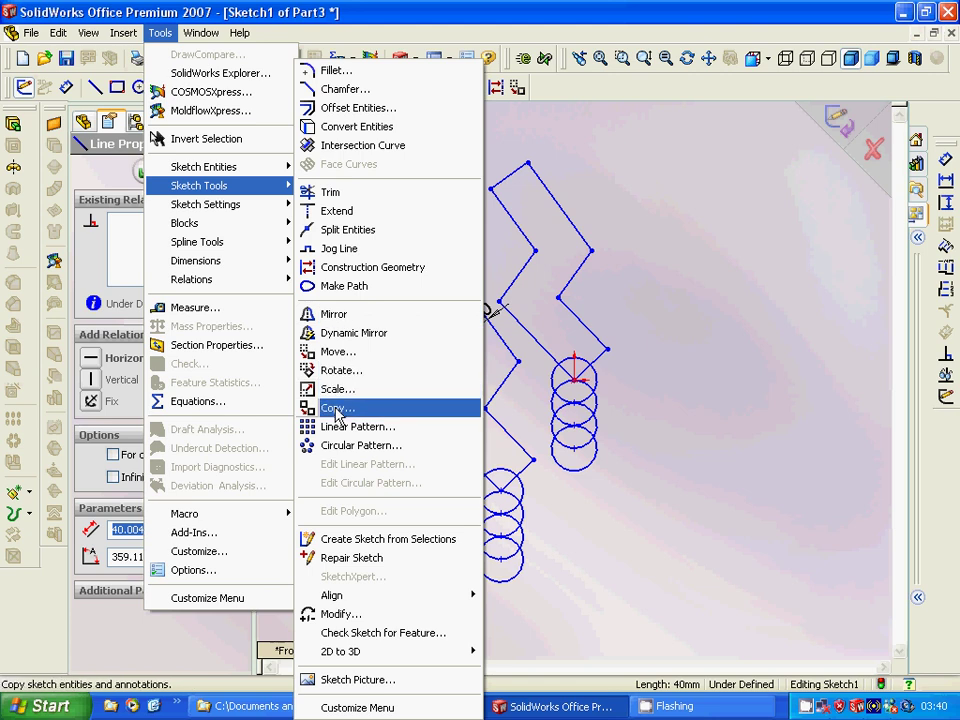
left_click(346, 323)
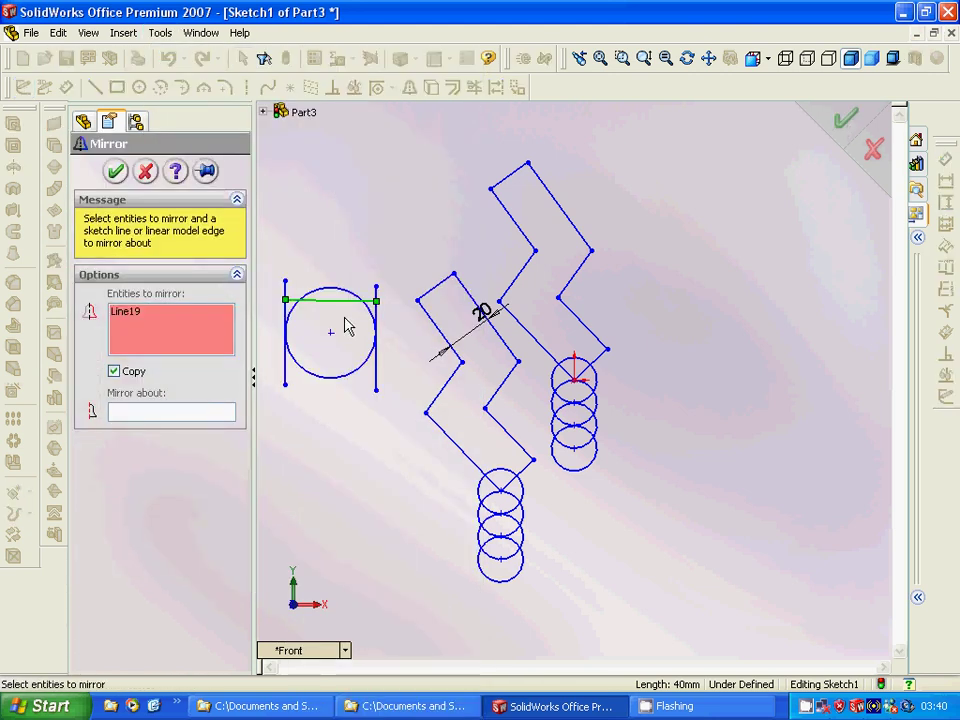
left_click(142, 409)
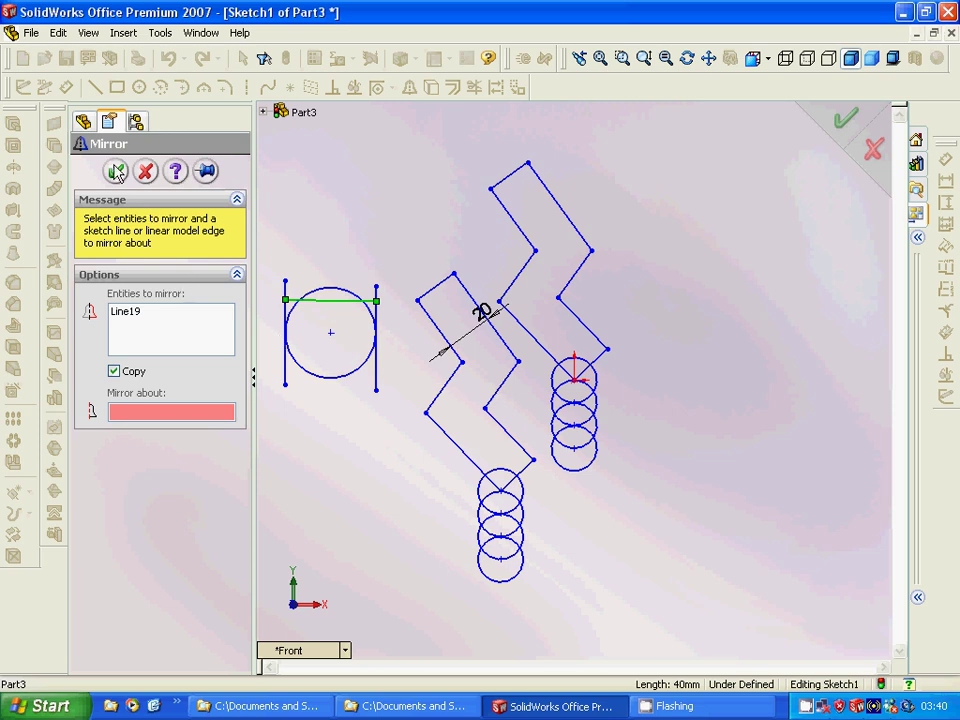
left_click(85, 122)
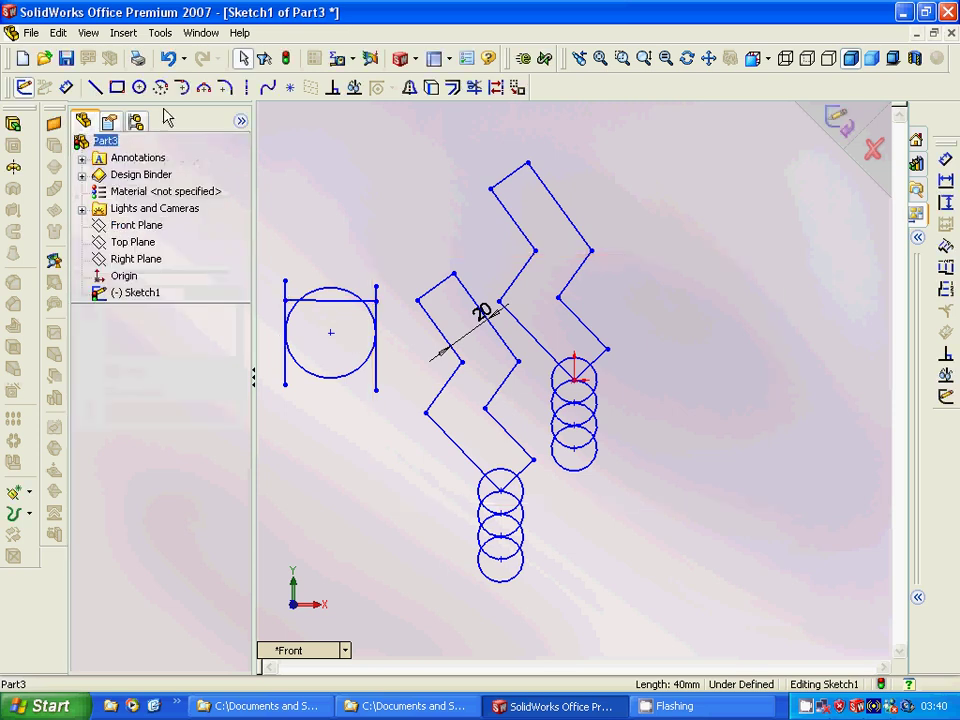
Step: Draw a horizontal construction centerline through the circle's centre, extending past both vertical lines
left_click(248, 88)
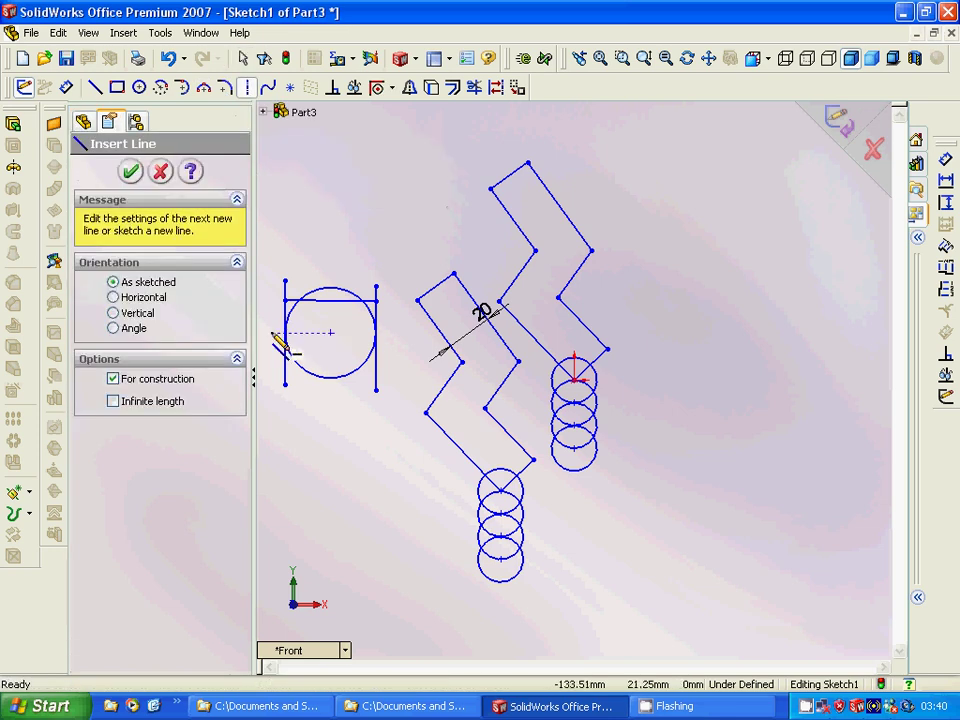
left_click_drag(272, 332, 390, 332)
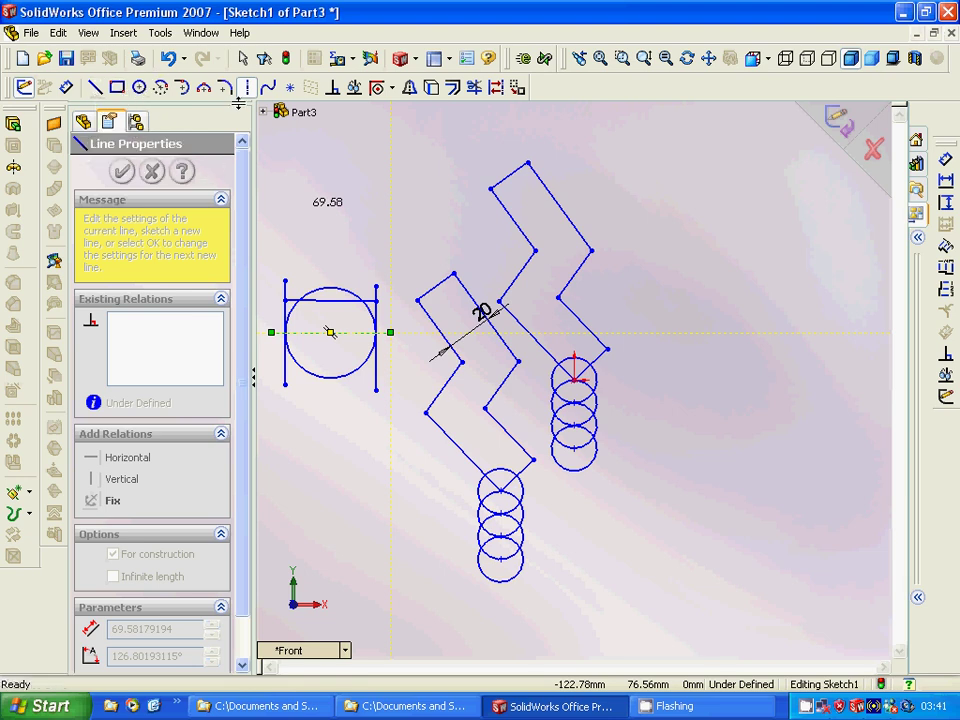
left_click(160, 32)
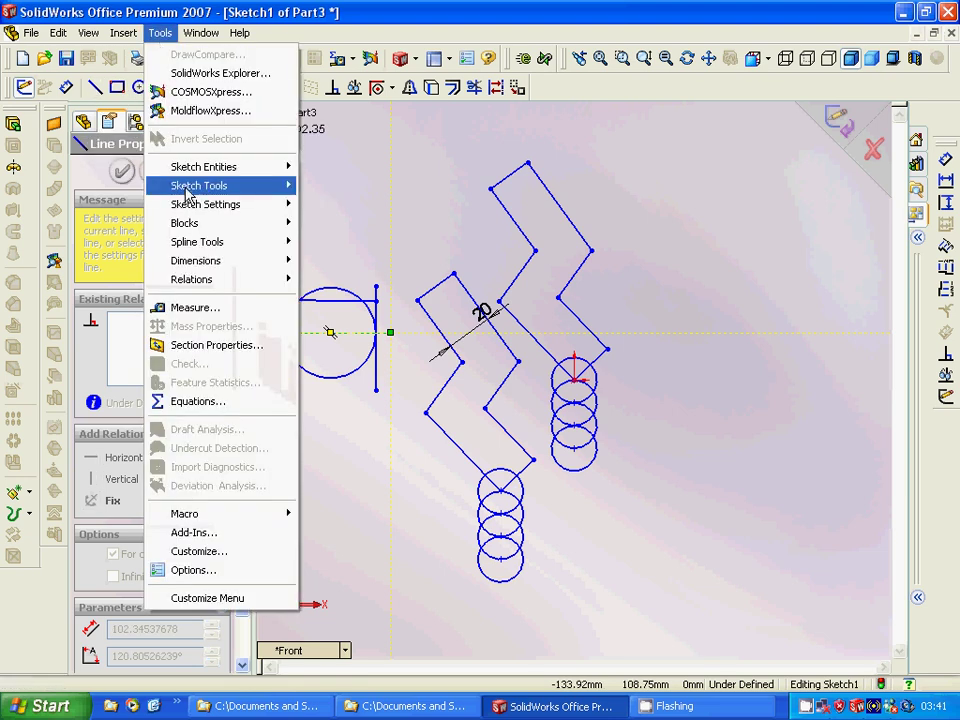
Step: Mirror the circle's top line about the horizontal centerline to add a matching bottom line
mouse_move(186, 188)
left_click(330, 315)
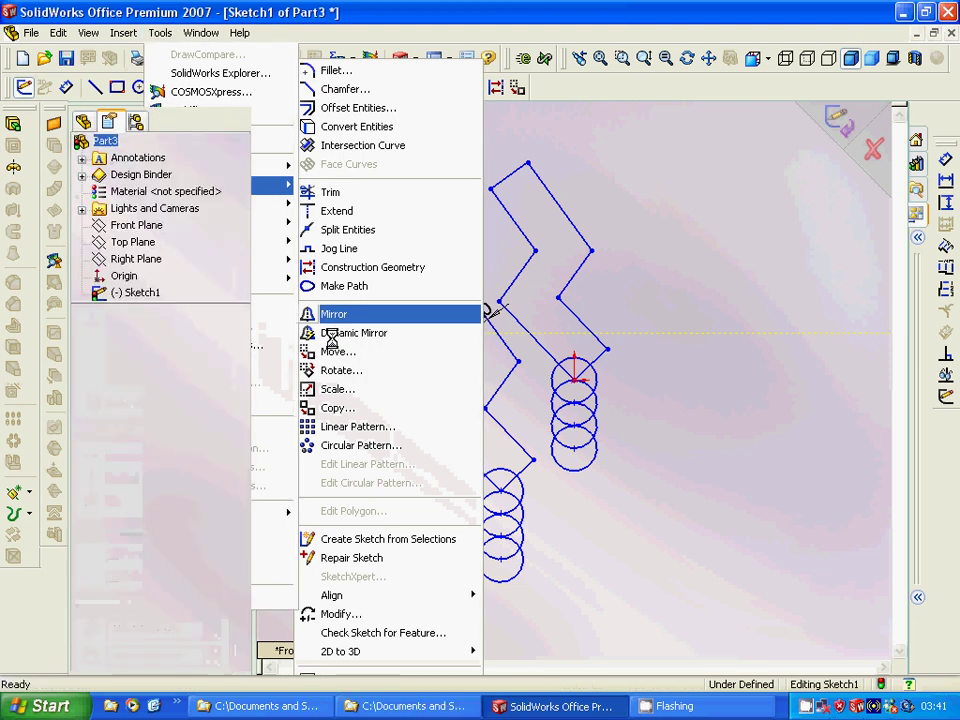
left_click(330, 302)
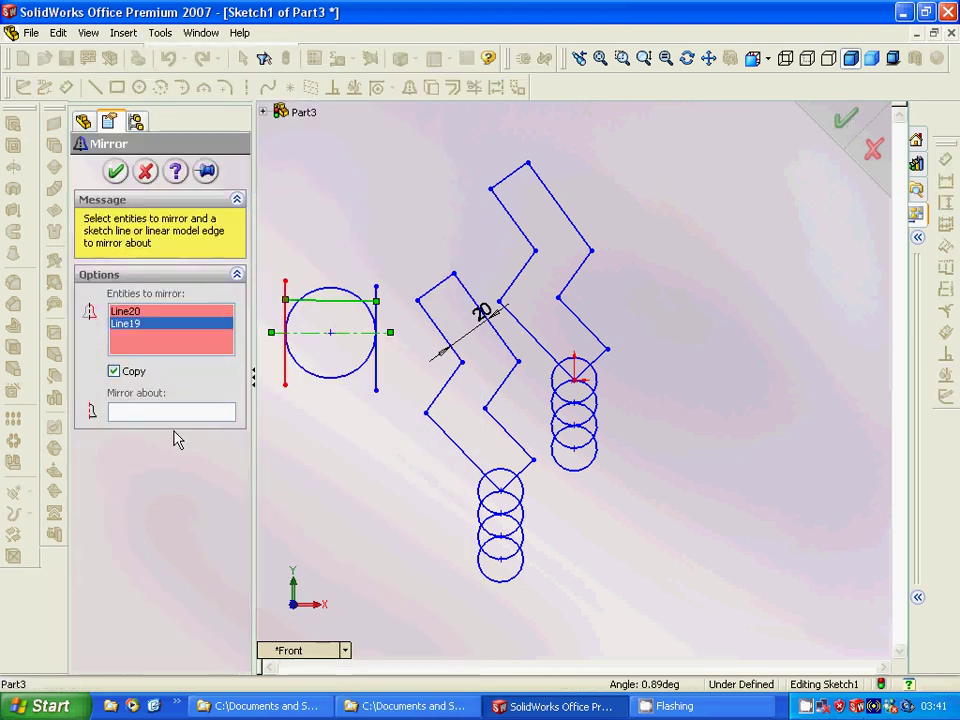
right_click(133, 316)
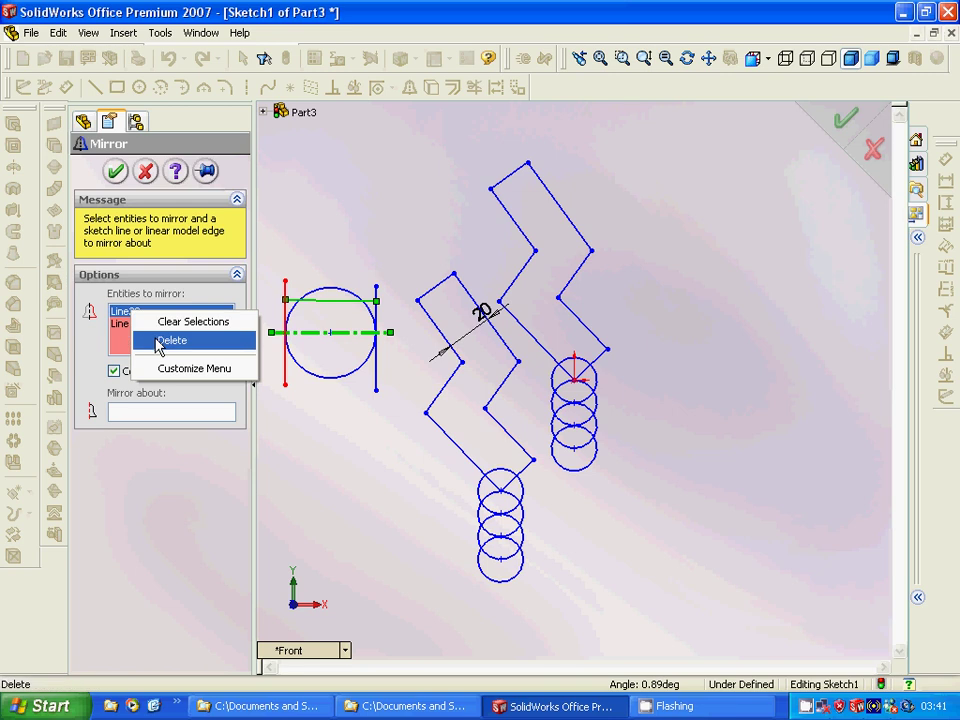
left_click(160, 340)
left_click(165, 412)
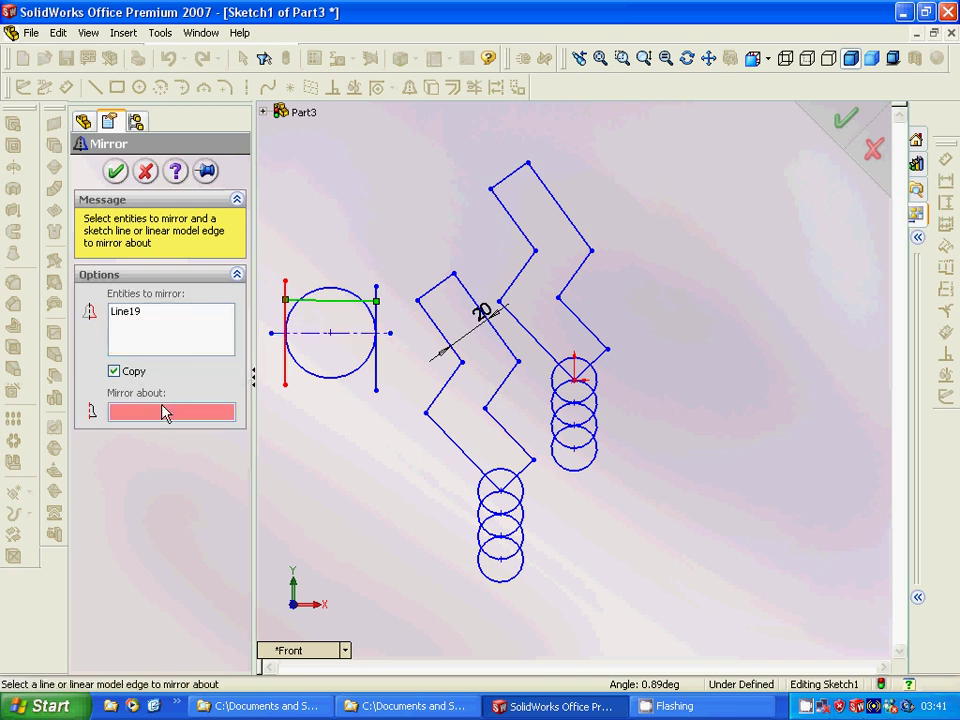
left_click(310, 332)
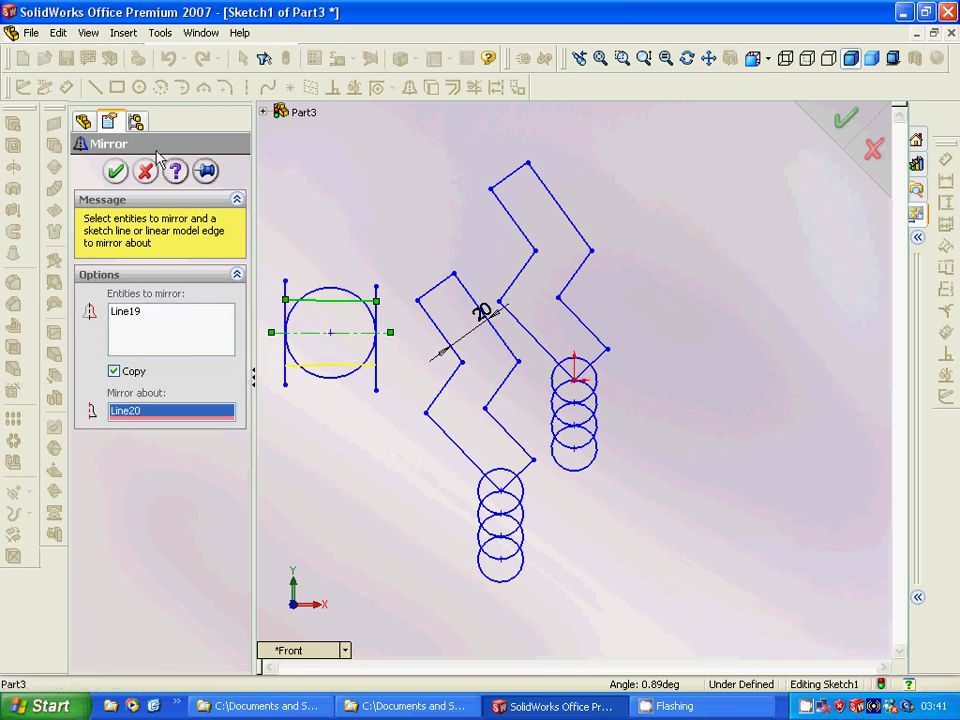
left_click(116, 171)
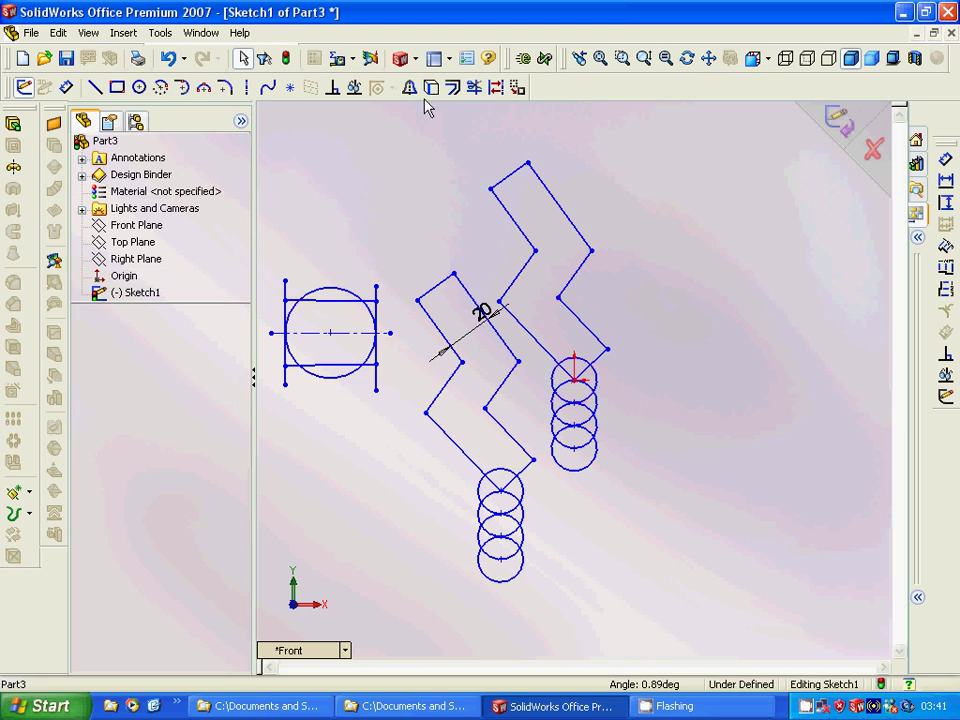
left_click(474, 88)
Step: Corner-trim the right side line to the top line, then undo that misfired trim
left_click(376, 305)
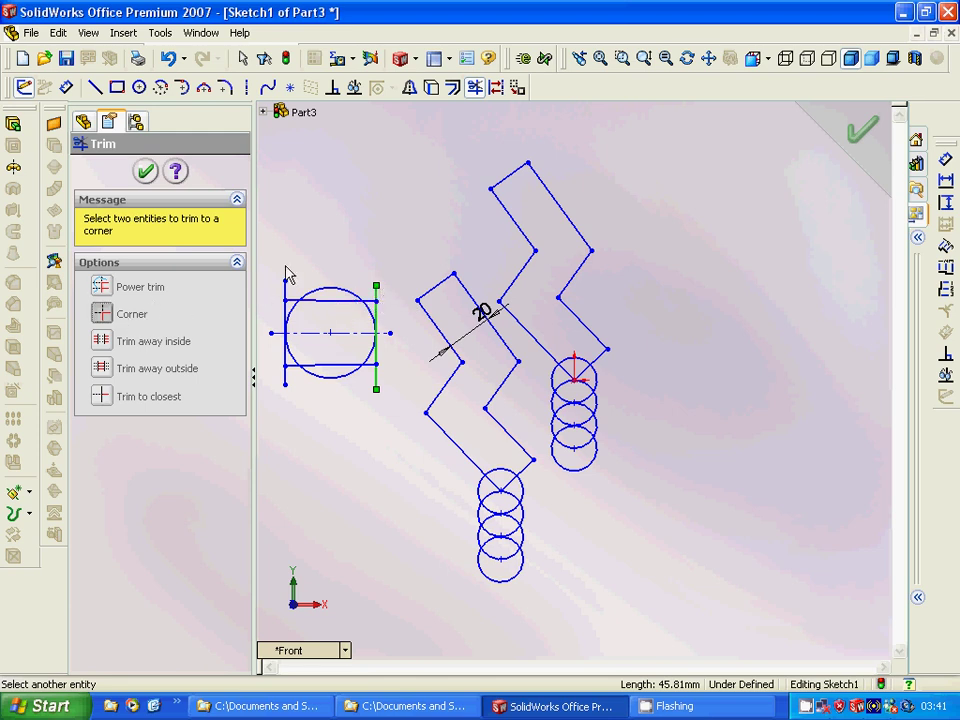
left_click(368, 301)
key("Escape")
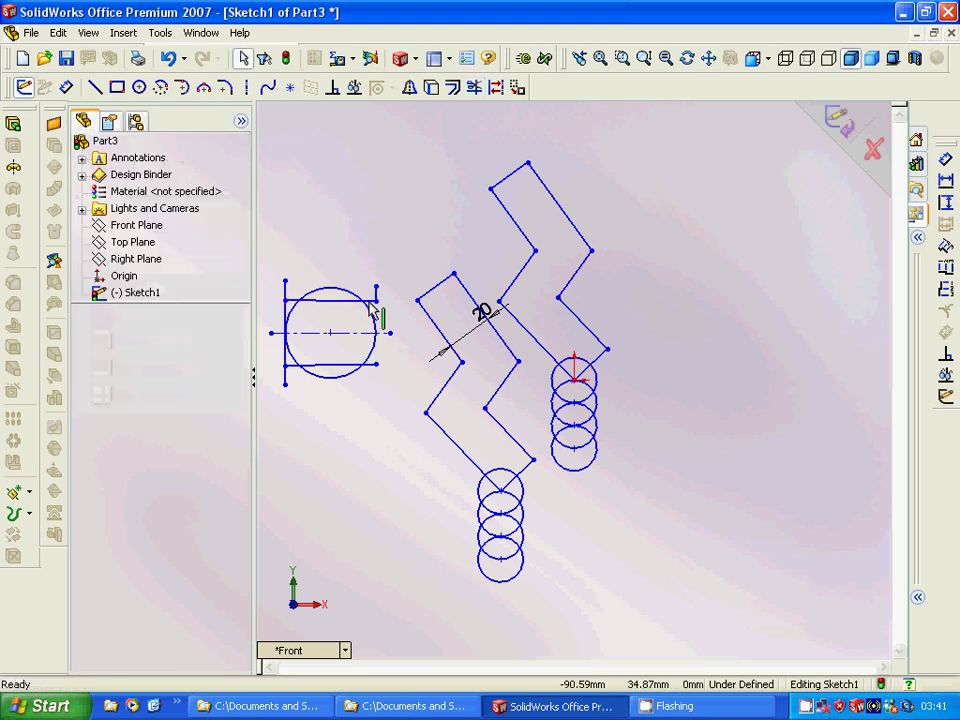
left_click(170, 58)
left_click(476, 90)
Step: Corner-trim the side, top and bottom line pairs to close the rectangle's four corners
left_click(377, 320)
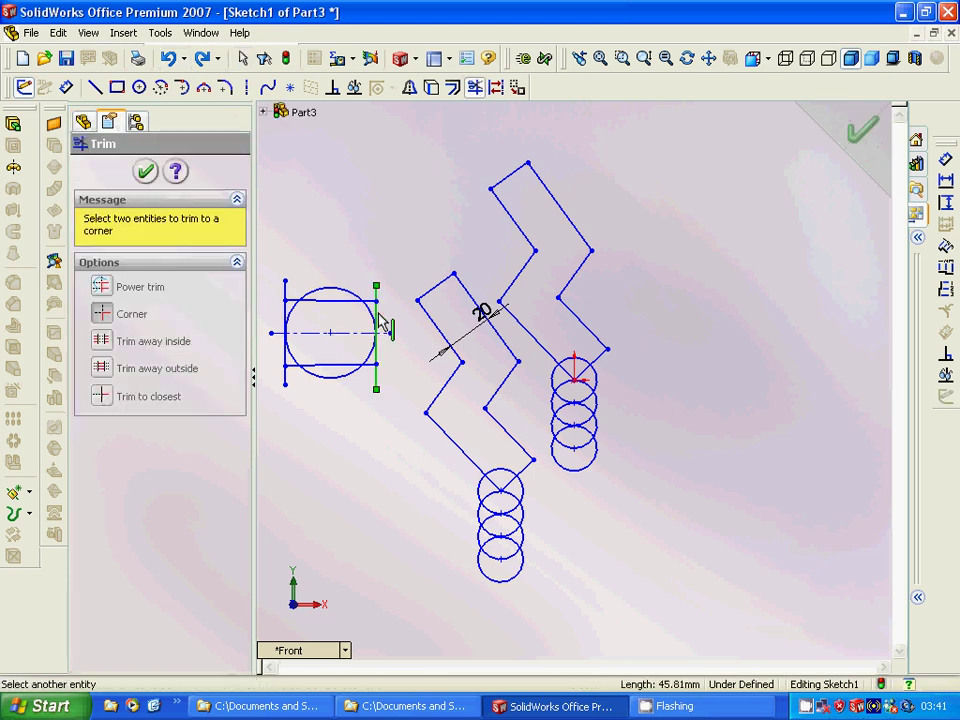
left_click(376, 377)
left_click(298, 365)
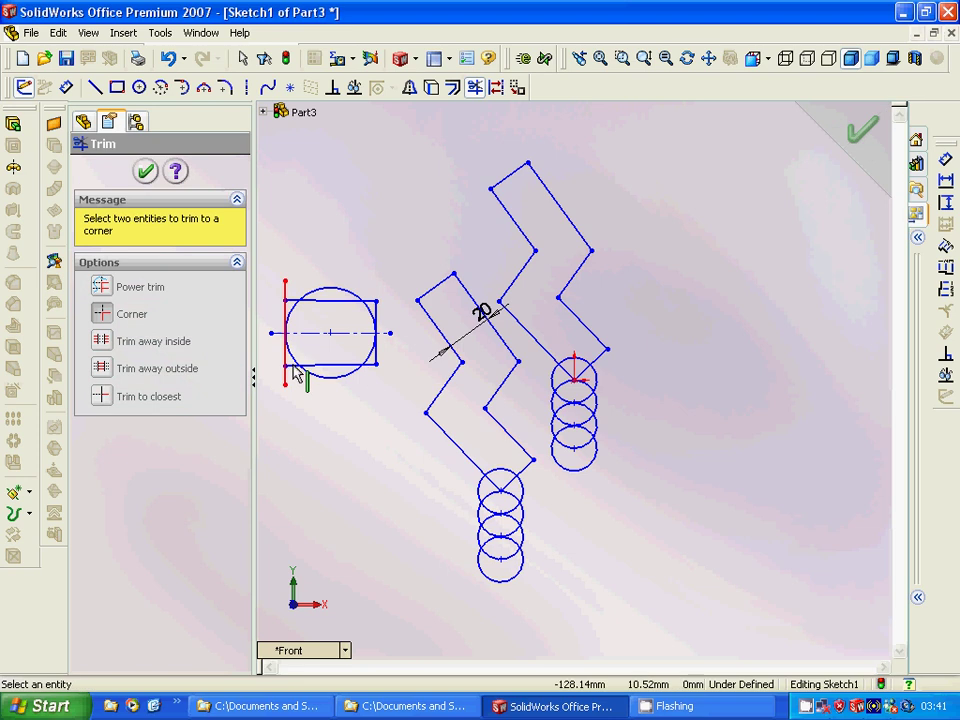
left_click(299, 366)
left_click(286, 347)
left_click(286, 318)
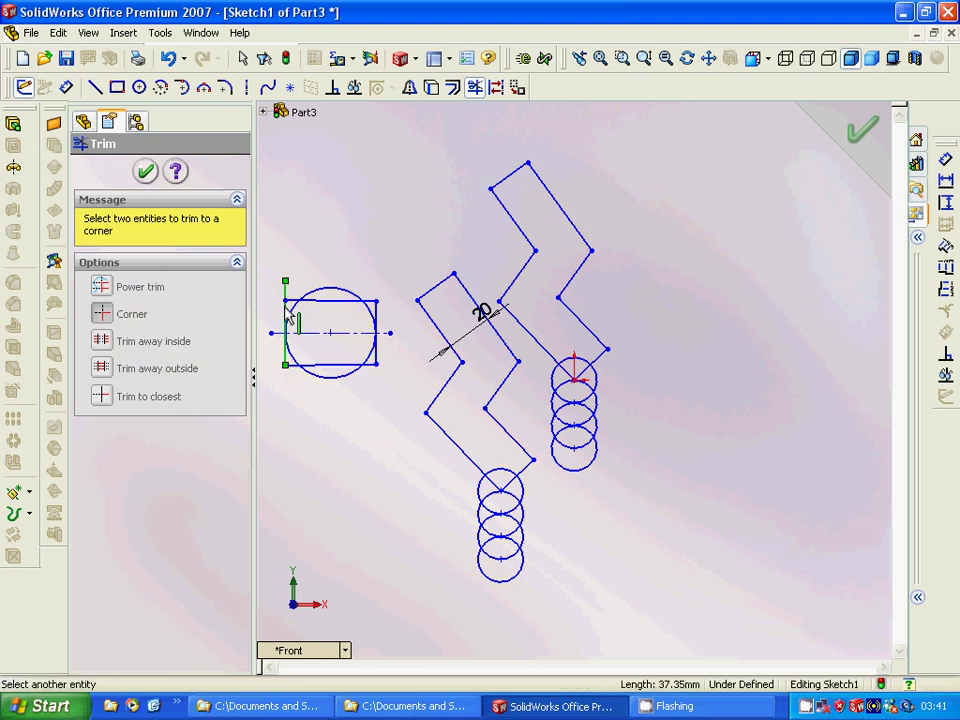
left_click(298, 301)
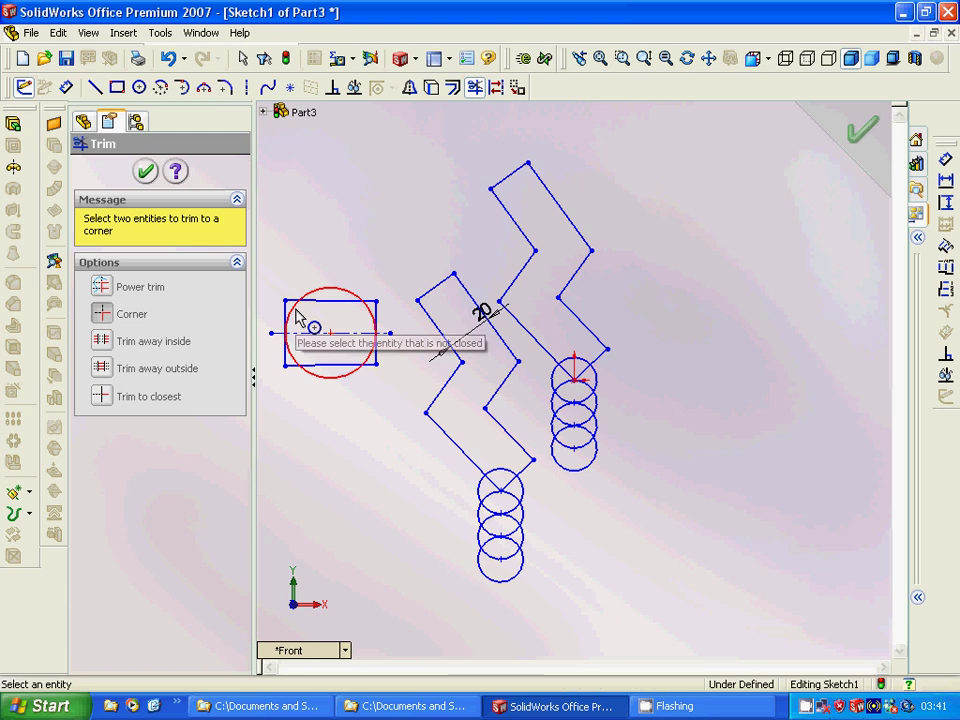
left_click(294, 310)
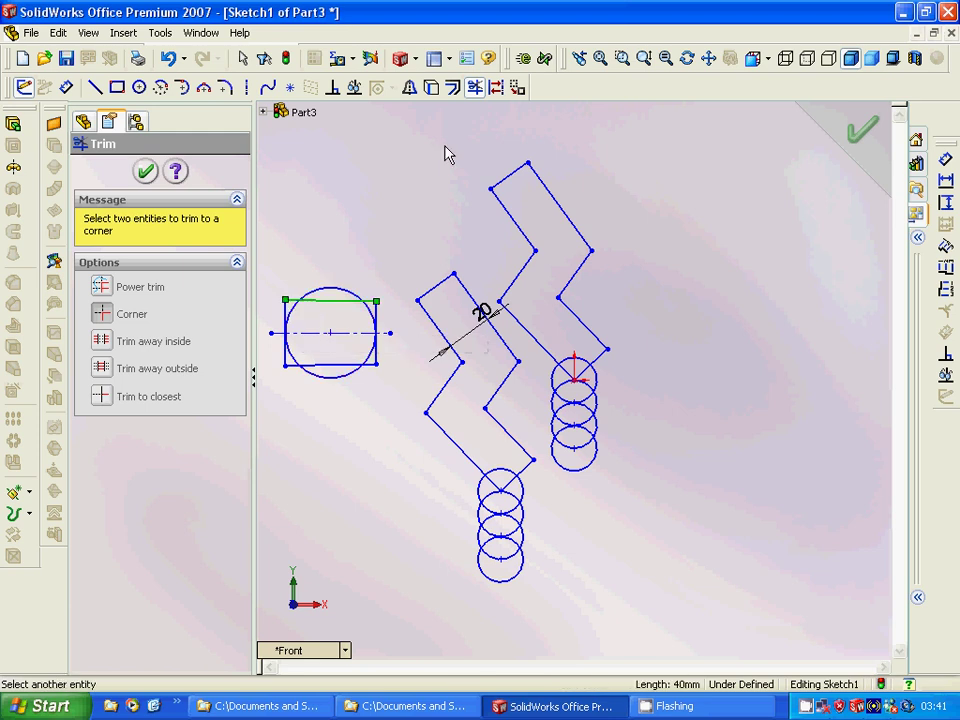
left_click(476, 90)
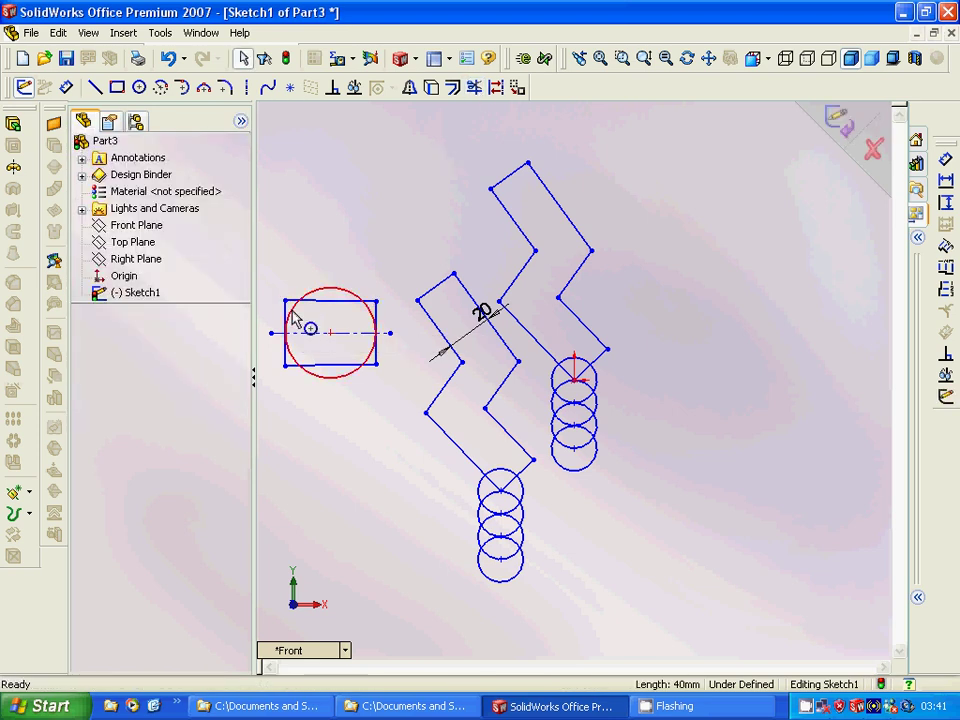
Step: Restart Trim Entities and switch it to the Trim to closest option
left_click(475, 89)
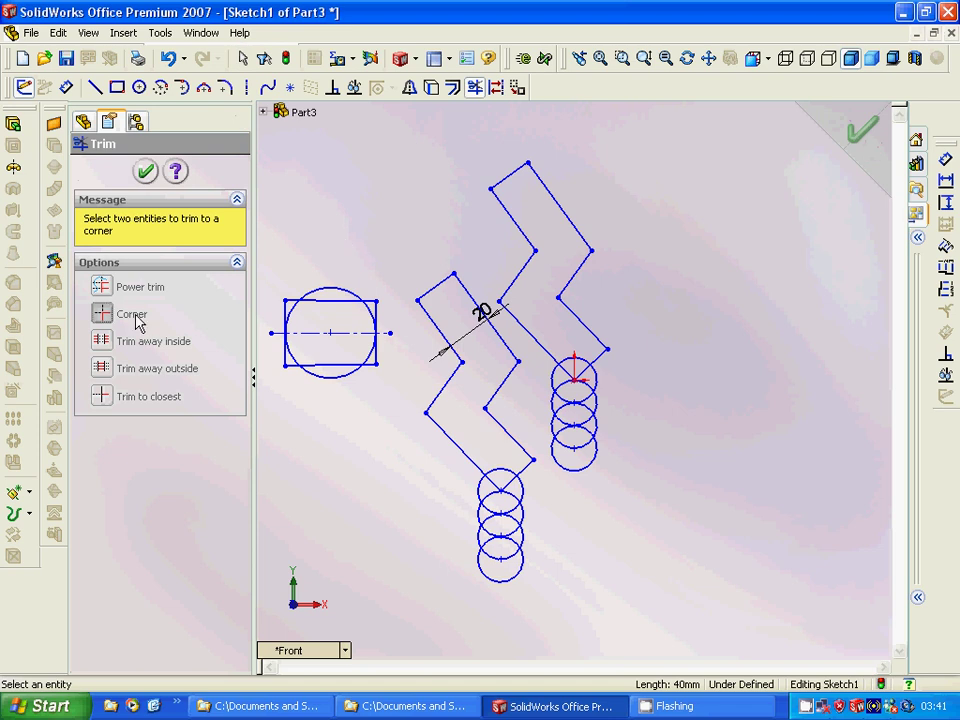
left_click(295, 316)
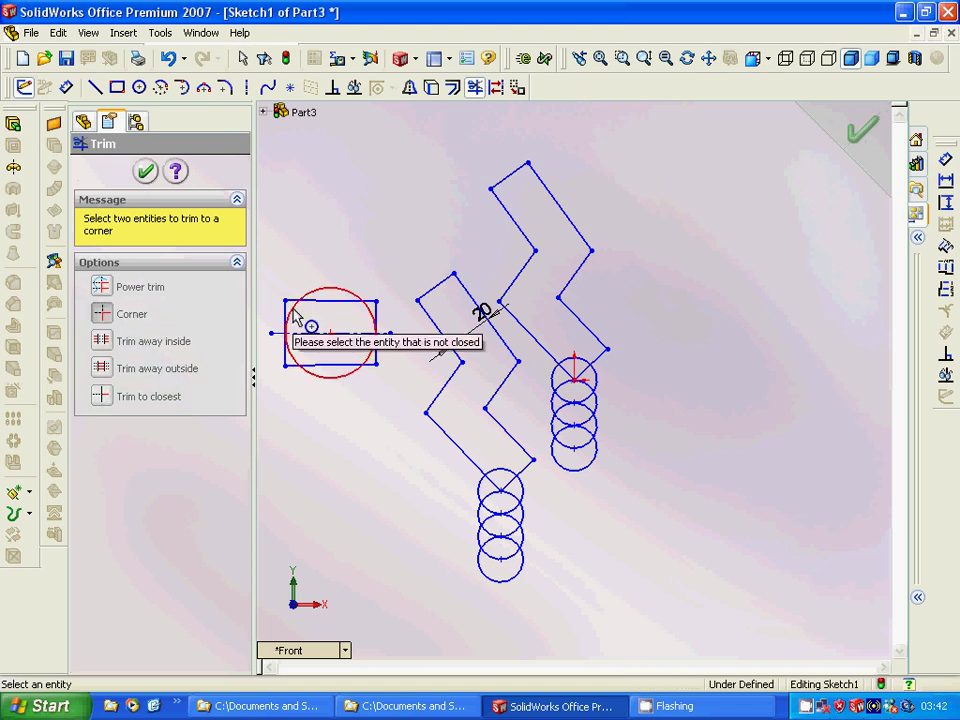
left_click(292, 301)
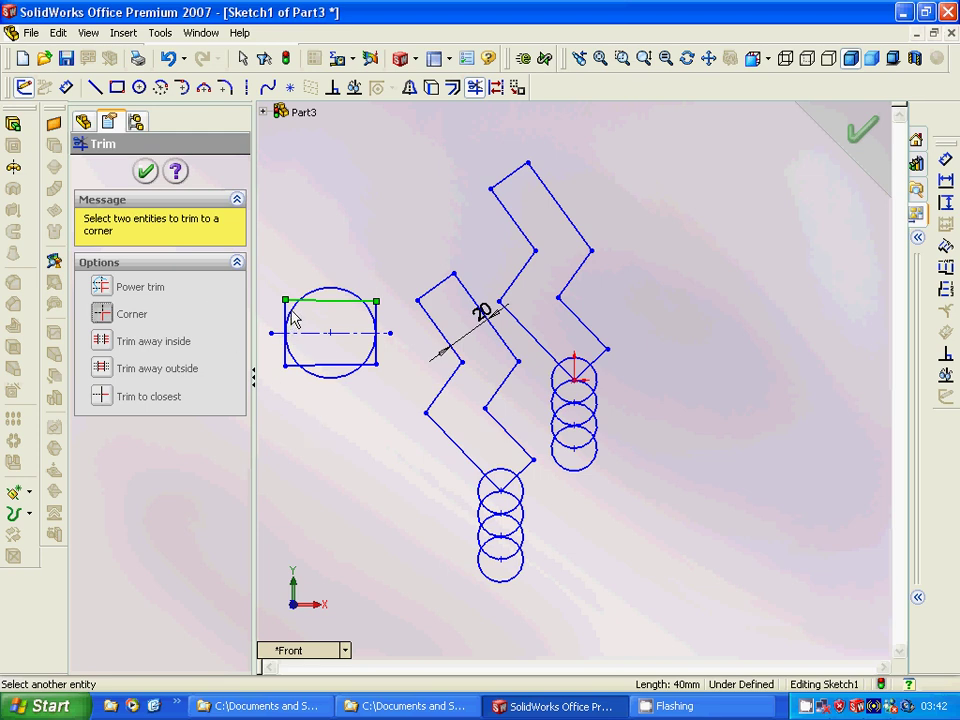
left_click(141, 398)
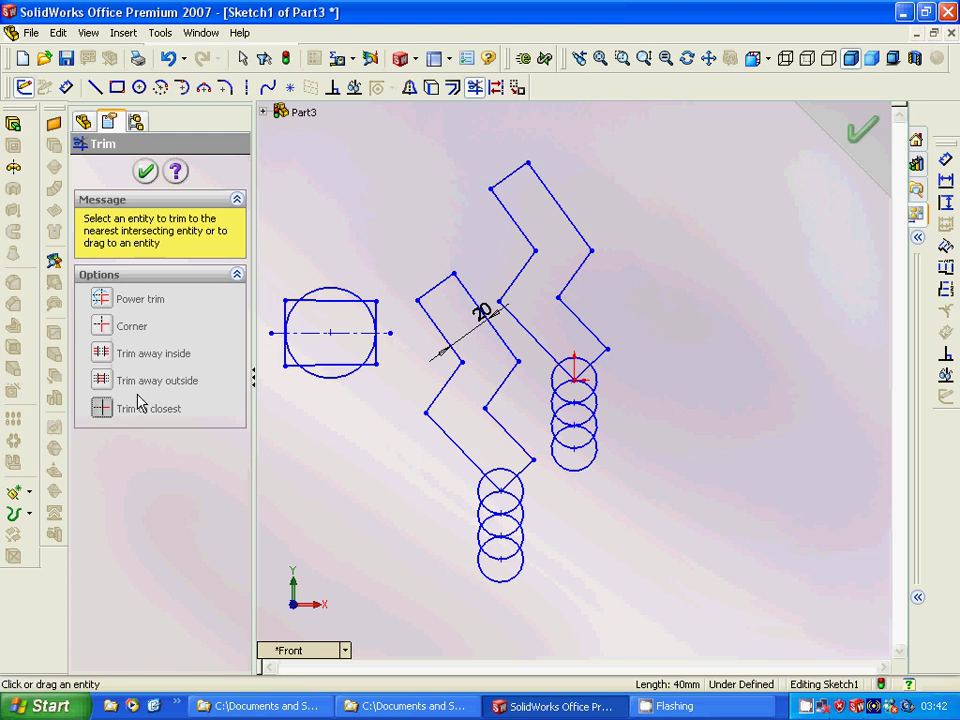
Step: Trim away the inner circle arcs and the top and bottom line segments inside the circle
left_click(295, 316)
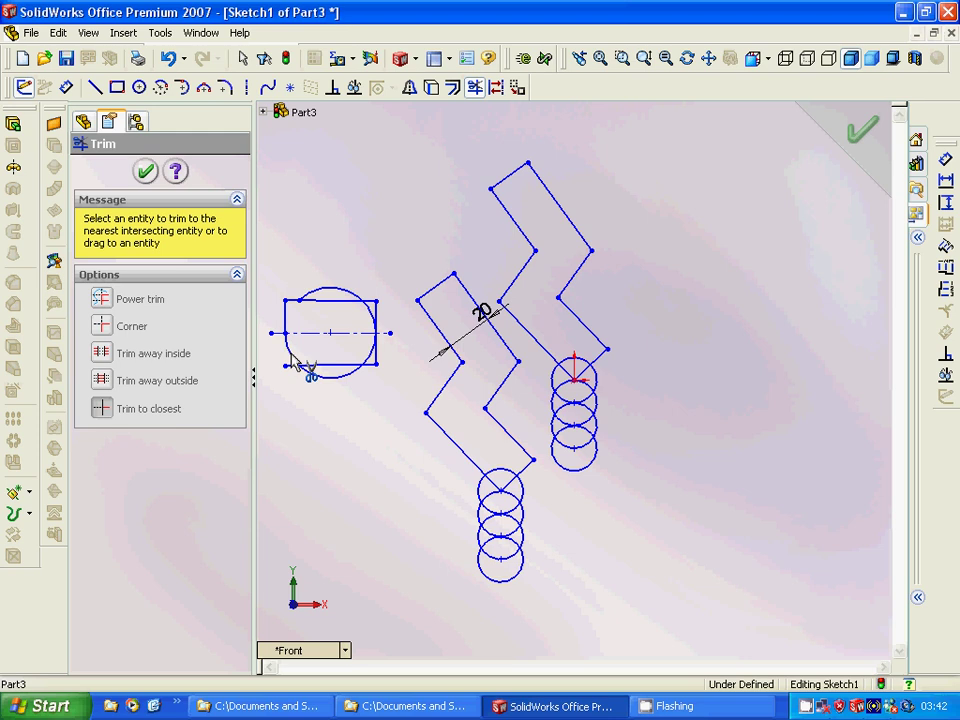
key("Escape")
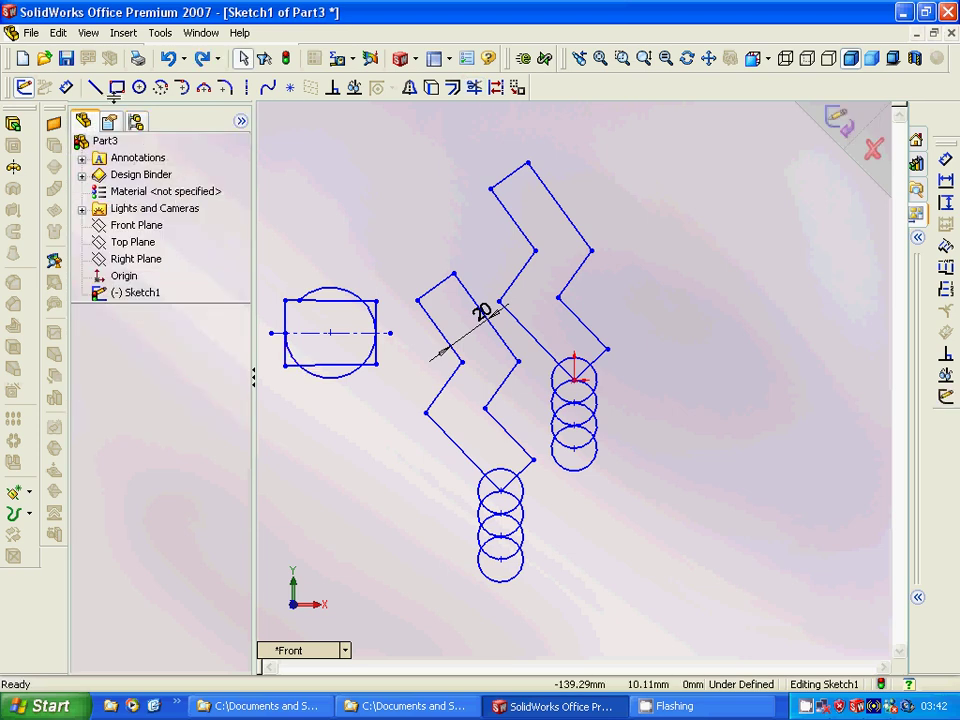
left_click(518, 89)
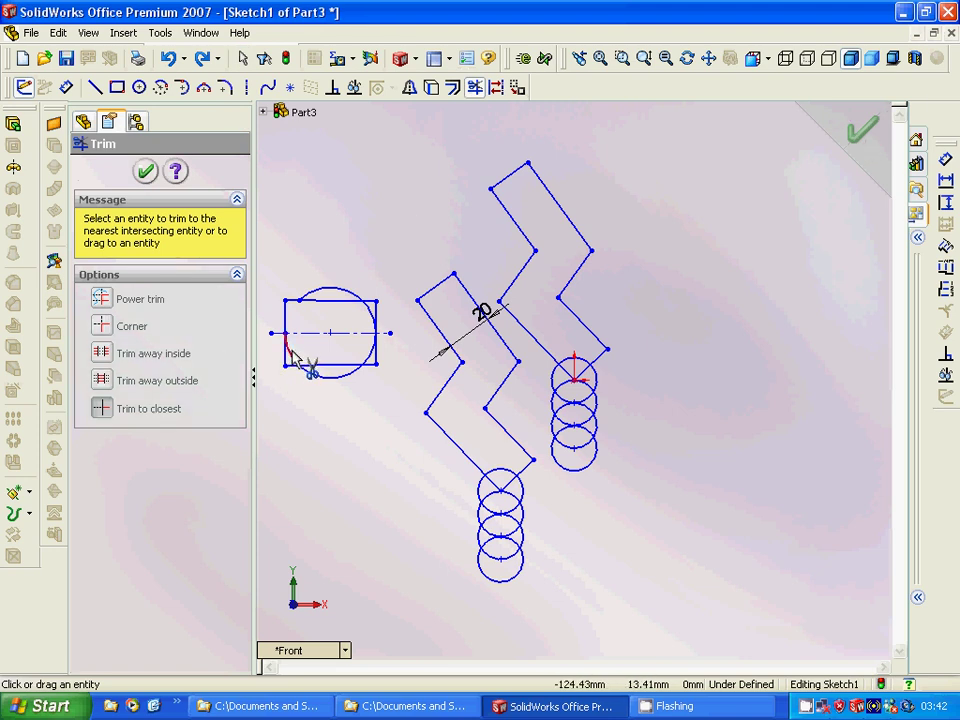
left_click(310, 376)
key("ctrl+z")
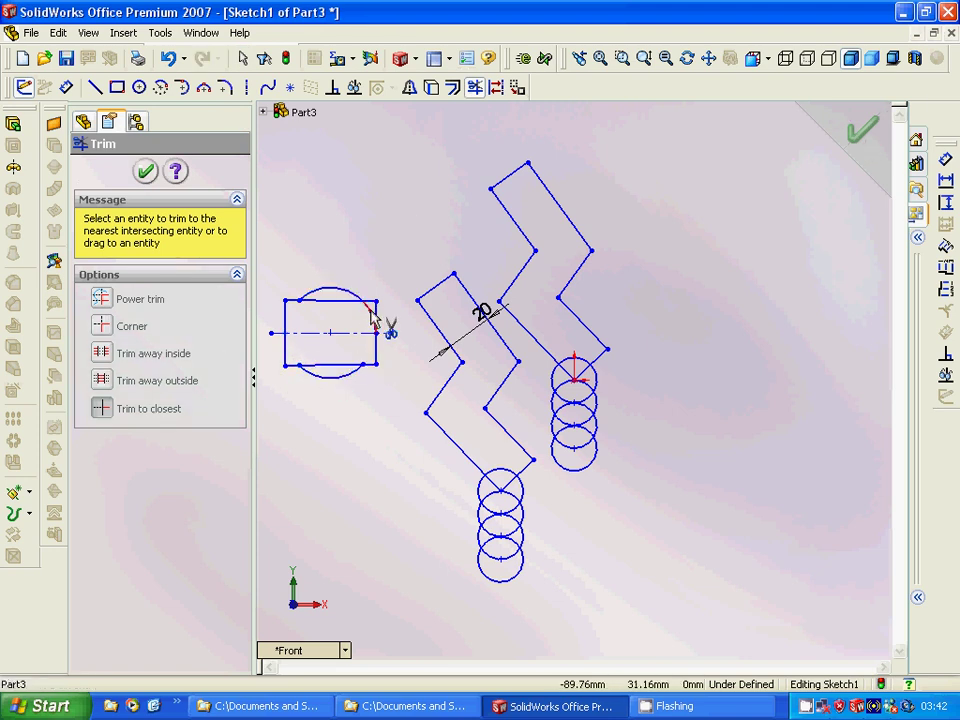
left_click(334, 302)
left_click(335, 365)
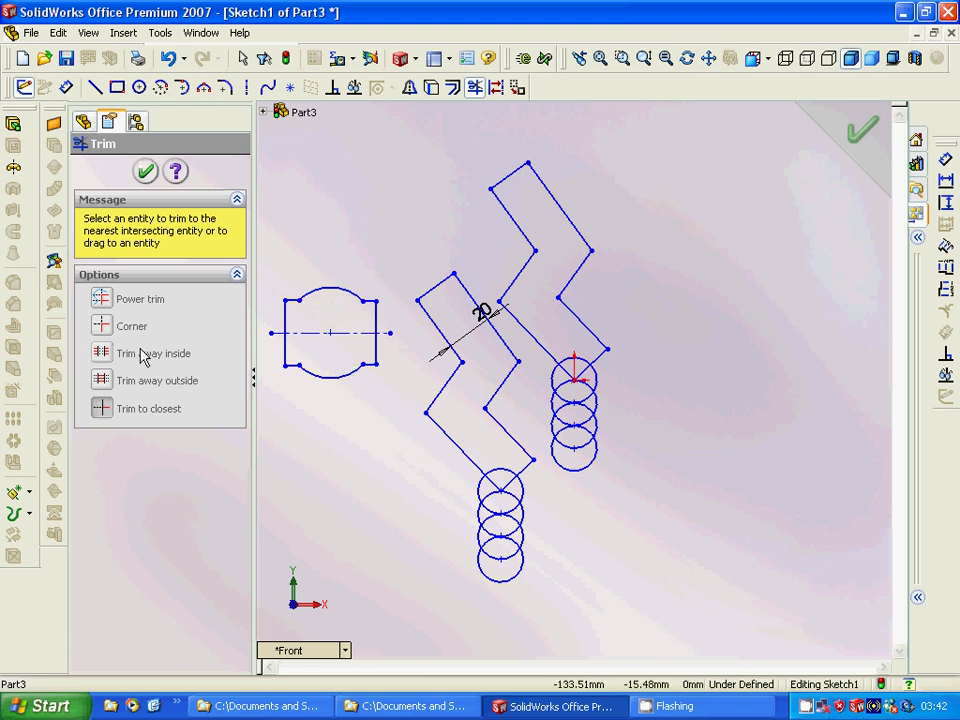
left_click(146, 172)
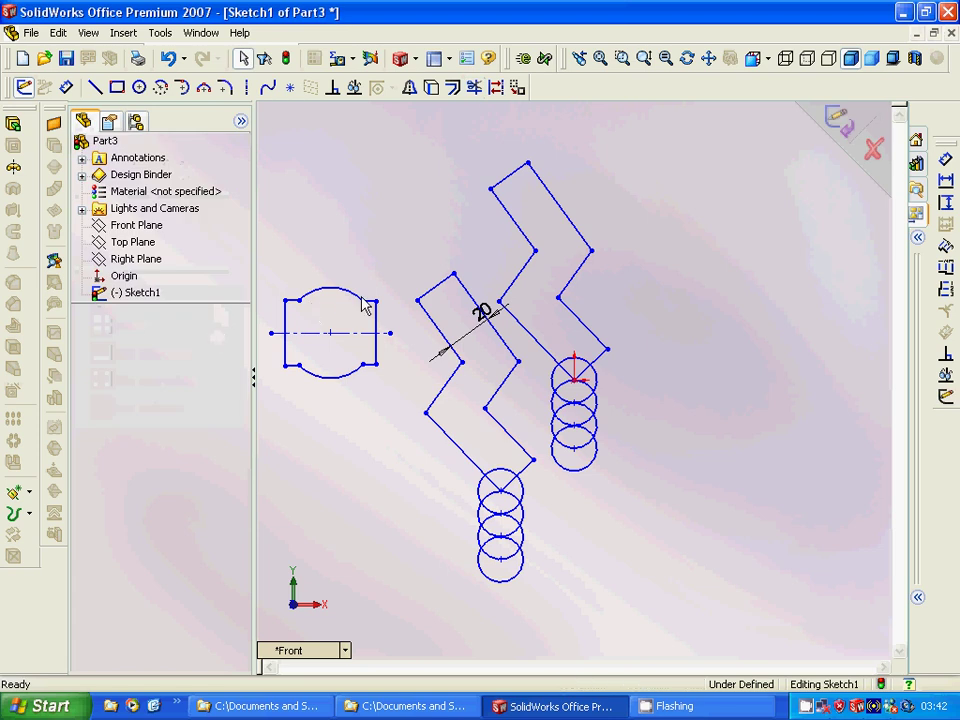